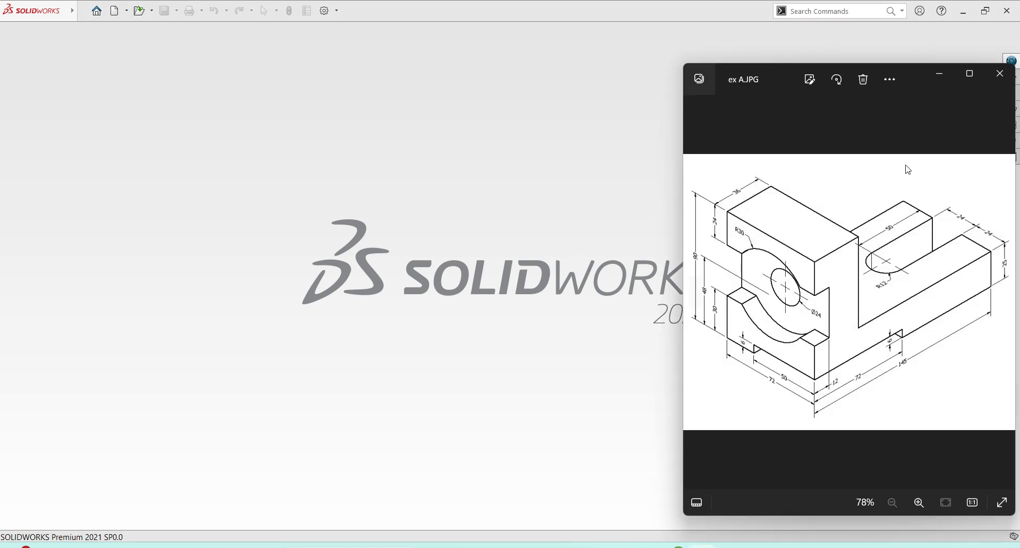
- Review the bracket reference drawing ex A.JPG in Photos, then close it
left_click_drag(776, 75, 688, 56)
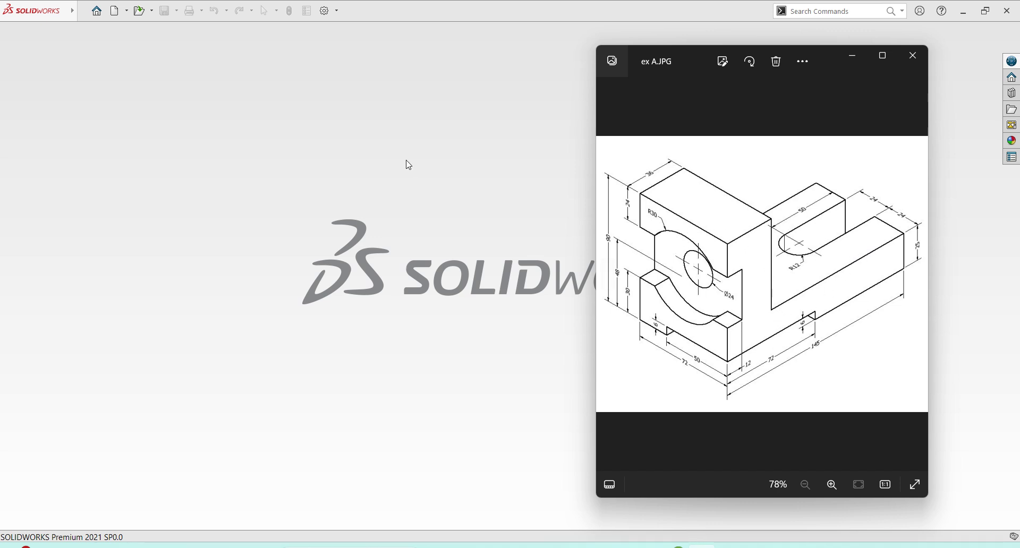
left_click(421, 189)
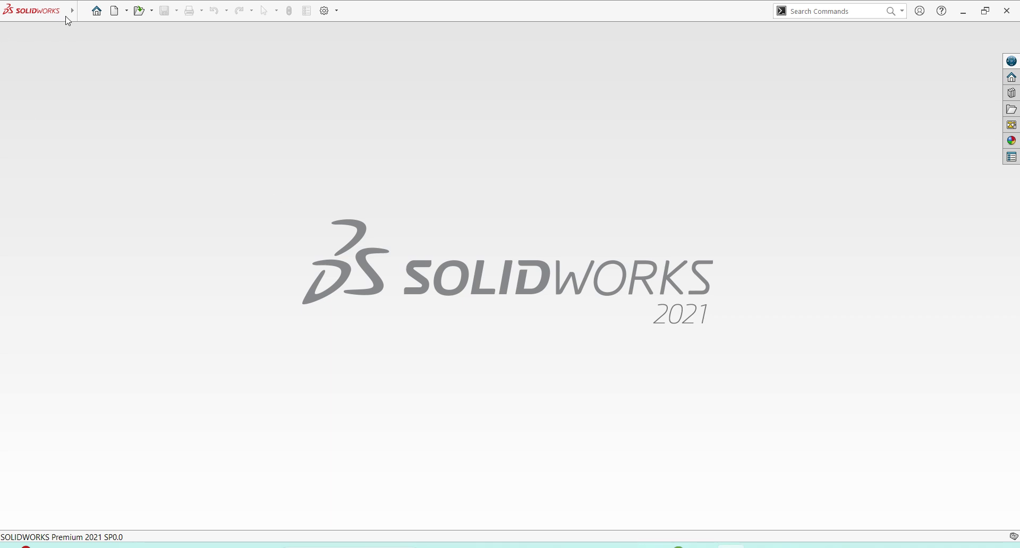
- Create a new part document and switch its units to MMGS (millimetre, gram, second)
left_click(82, 10)
left_click(99, 30)
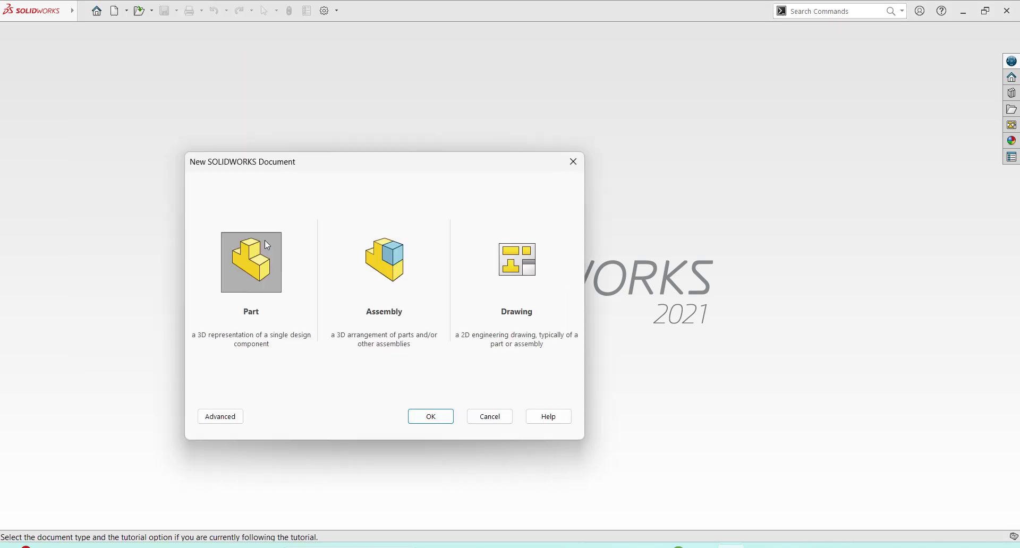
left_click(429, 418)
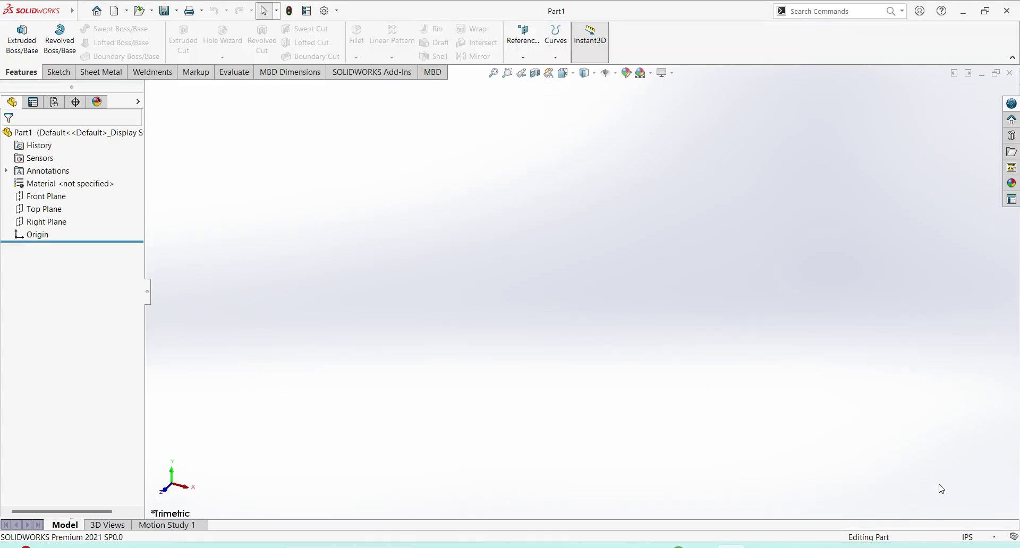
left_click(967, 537)
left_click(967, 486)
- Start an extruded base and sketch a center rectangle from the origin on the Top Plane
left_click(11, 36)
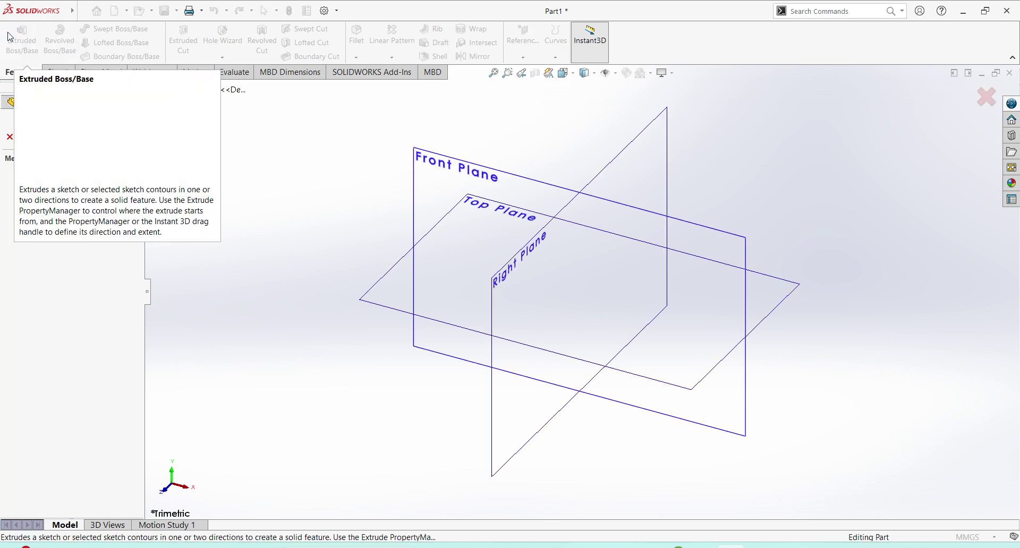
left_click(667, 384)
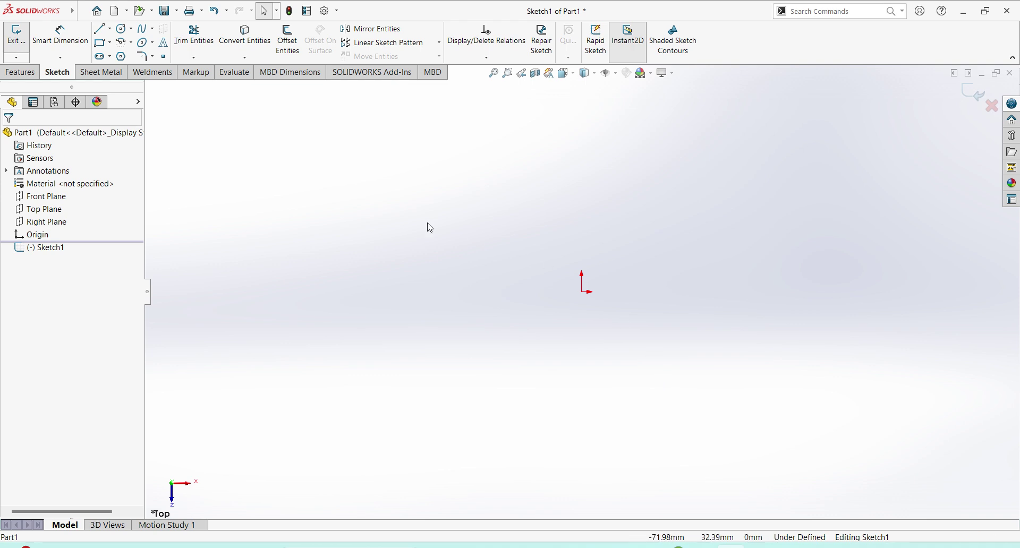
left_click(109, 43)
left_click(132, 70)
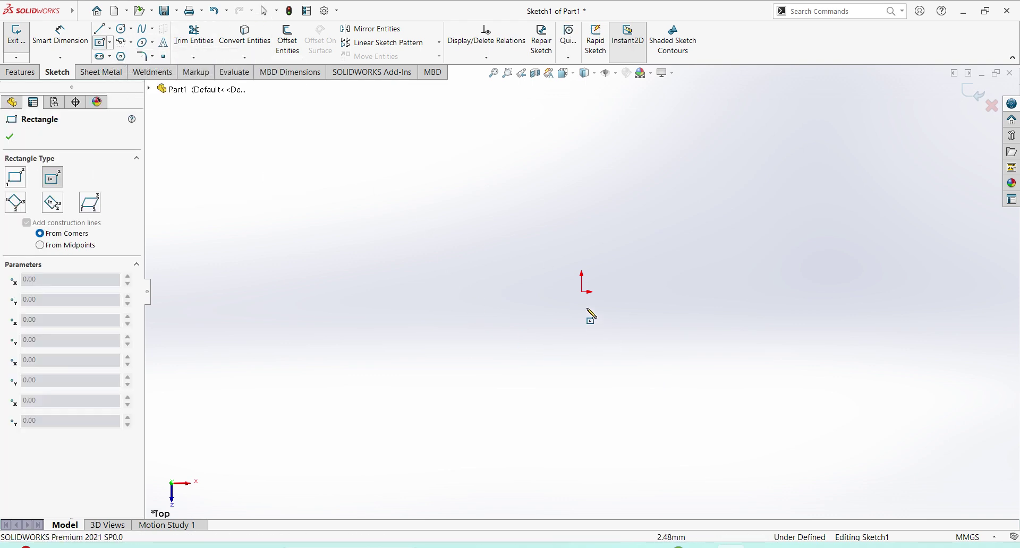
left_click(583, 291)
left_click(669, 440)
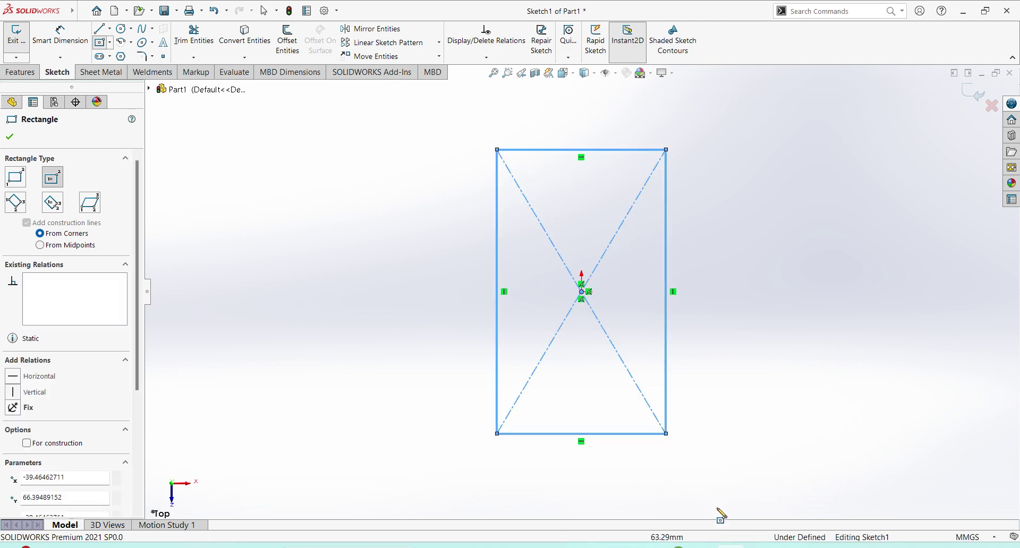
key("alt+Tab")
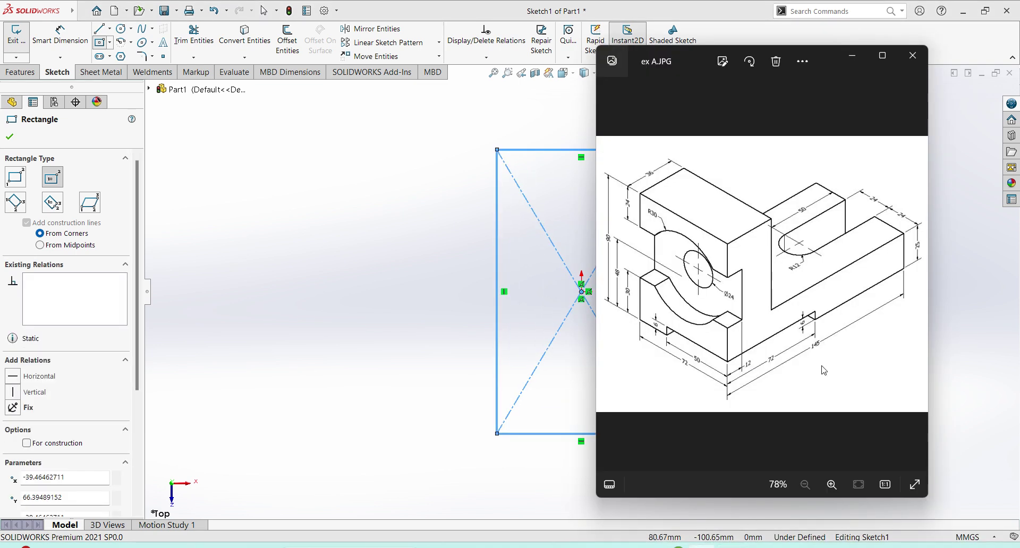
left_click(372, 353)
key("Escape")
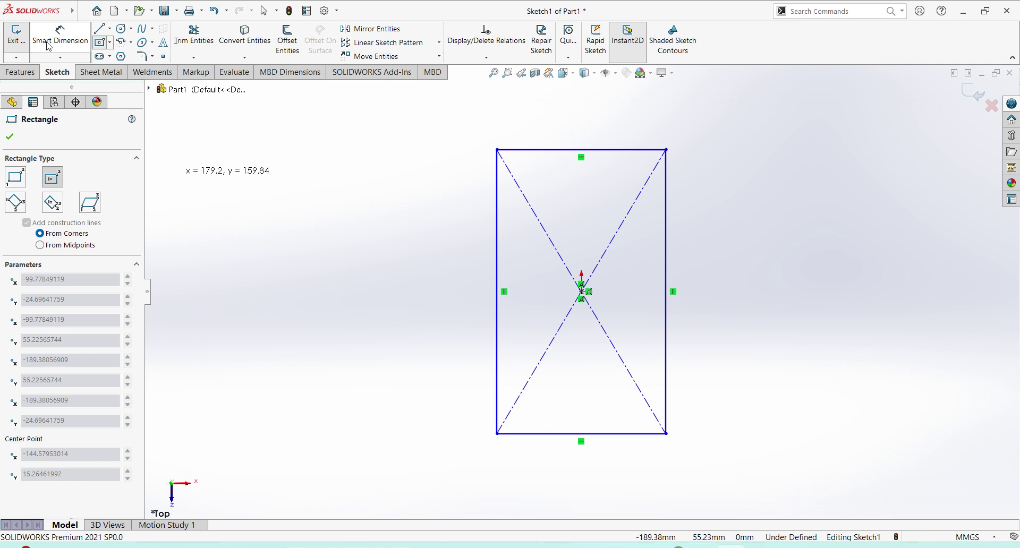
key("Escape")
- Dimension the rectangle to 72 mm wide by 145 mm long
left_click(625, 440)
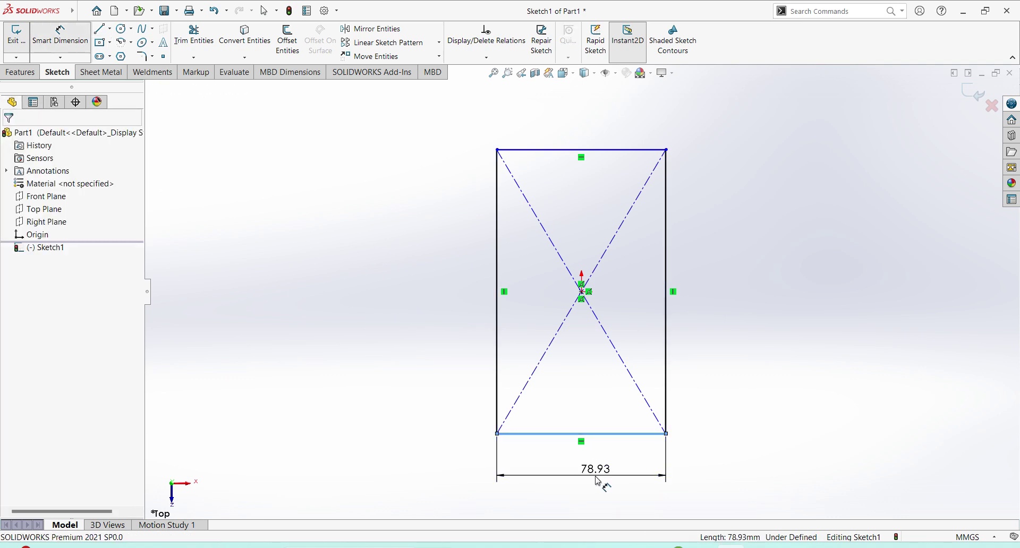
left_click(596, 475)
type("7")
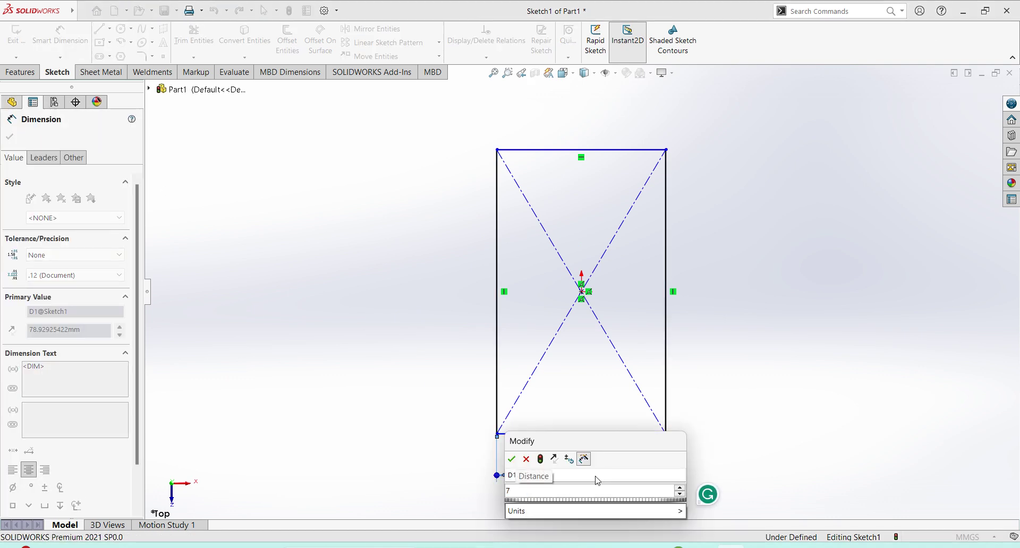
type("2")
key("Return")
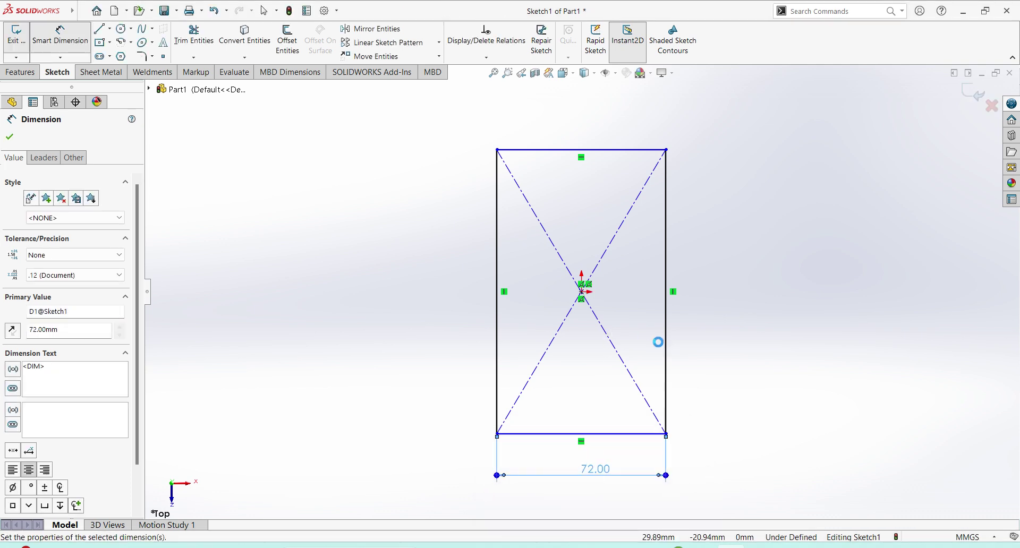
left_click(665, 352)
left_click(722, 348)
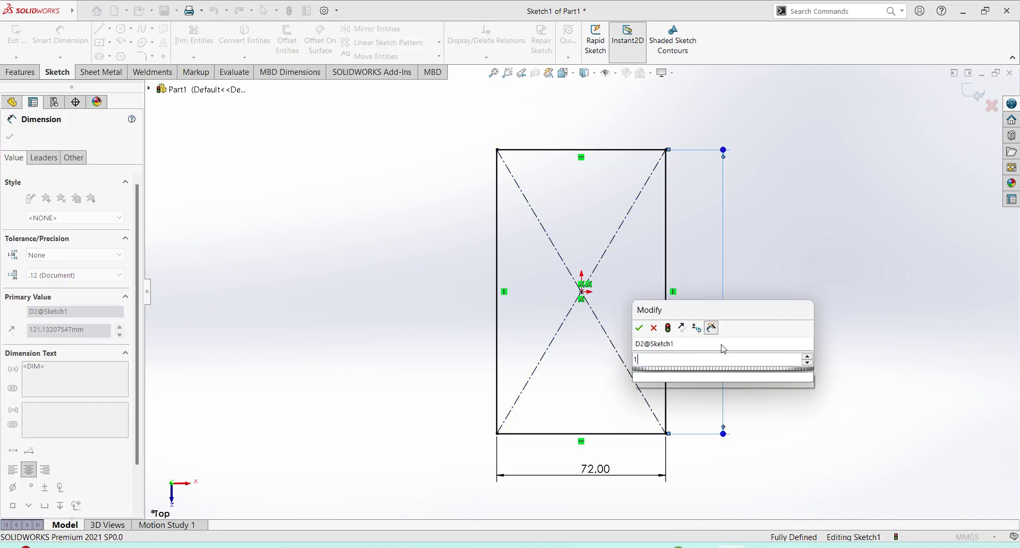
type("145")
key("Return")
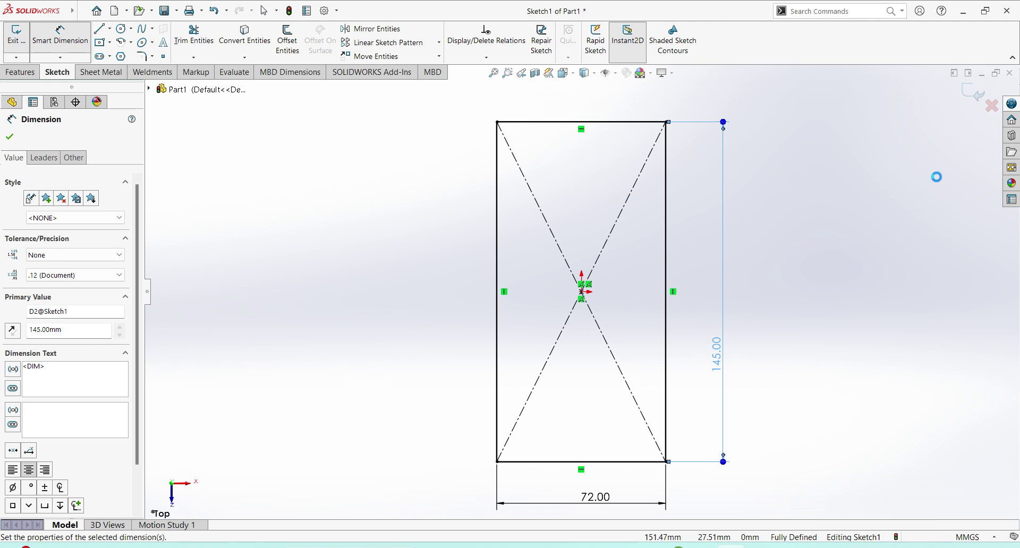
left_click(977, 96)
key("e")
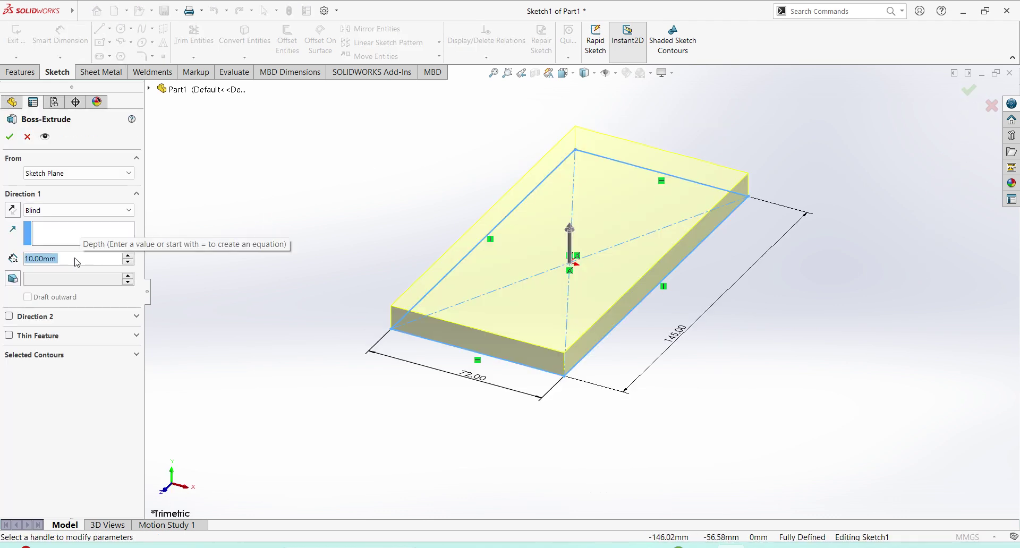
- Extrude the rectangle 25 mm deep and accept the boss
type("25")
key("Return")
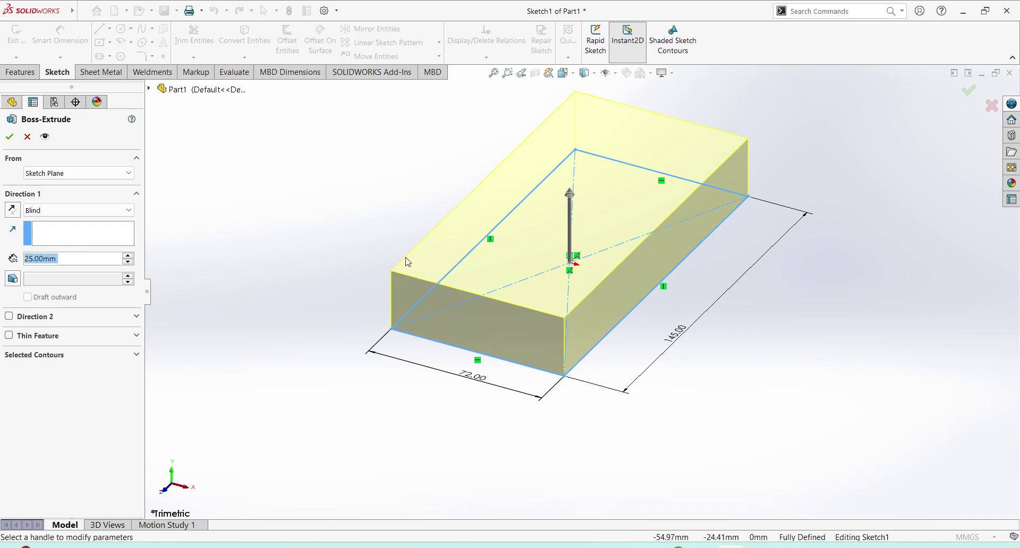
right_click(407, 261)
left_click(771, 309)
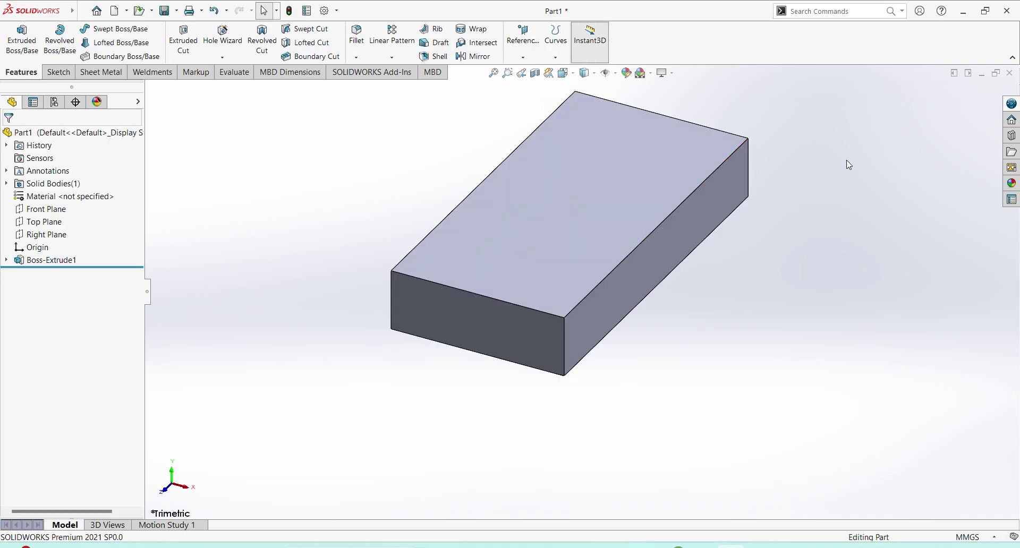
- Switch to isometric view and check the reference drawing again
left_click(564, 73)
left_click(625, 109)
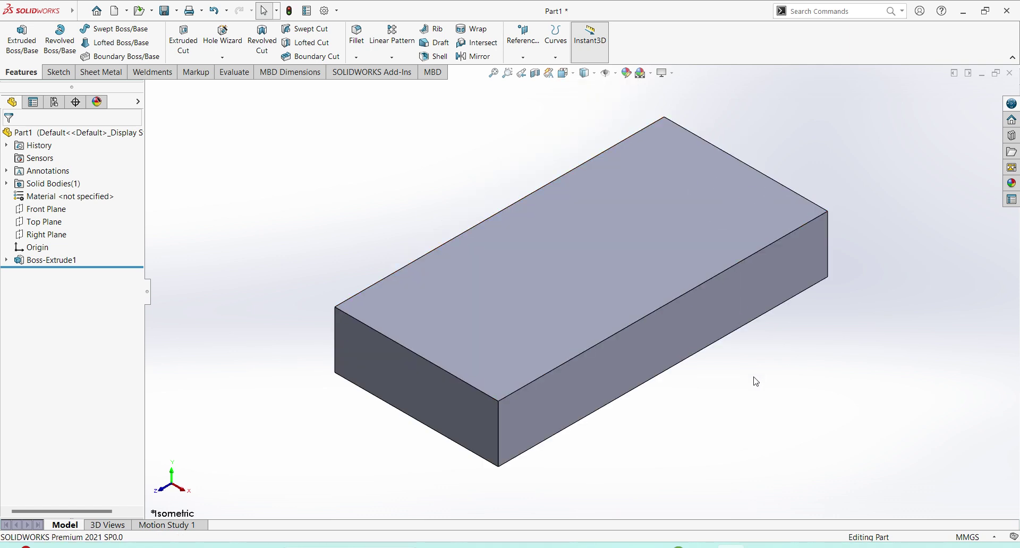
left_click(702, 489)
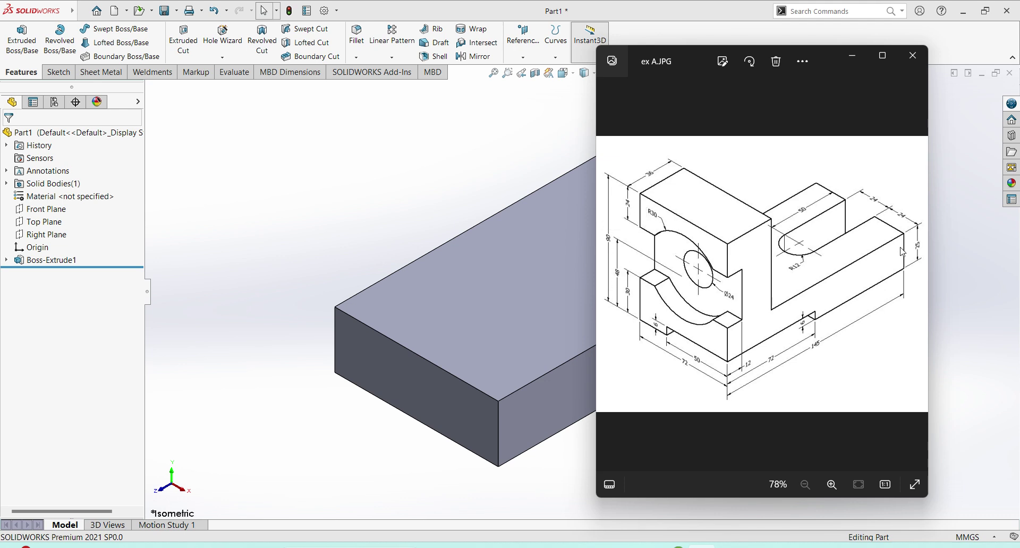
left_click(492, 191)
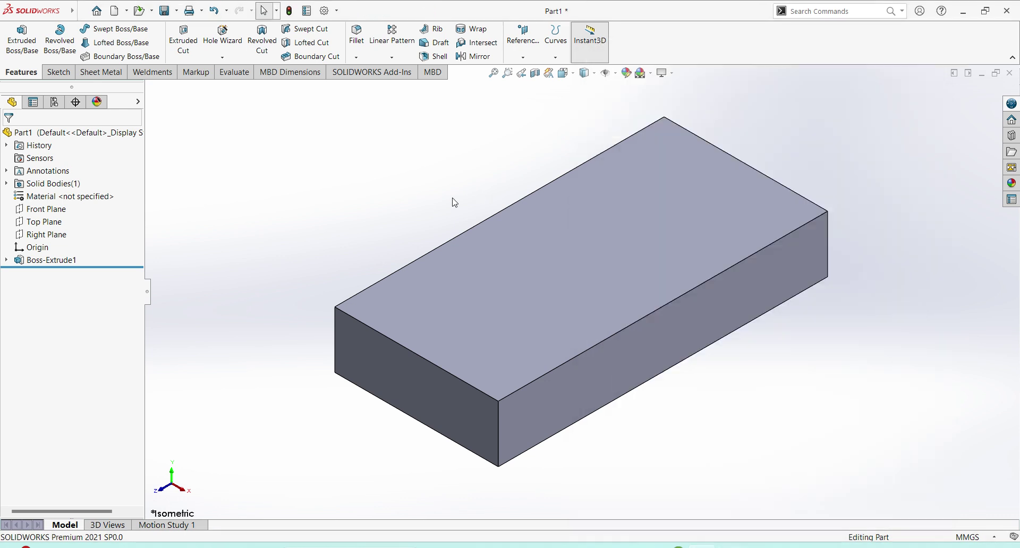
- Sketch a corner rectangle across the full width of the top face's lower end
left_click(496, 317)
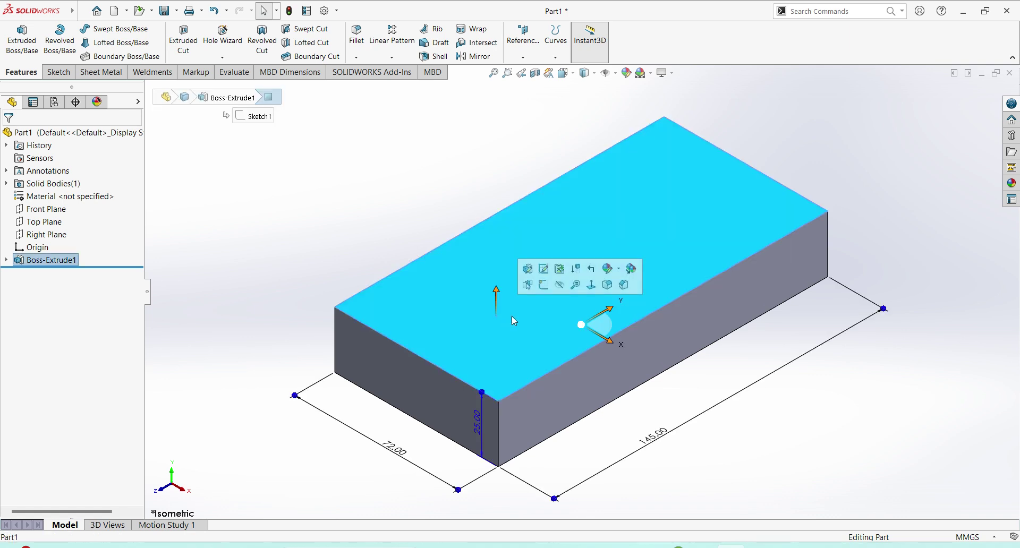
left_click(544, 286)
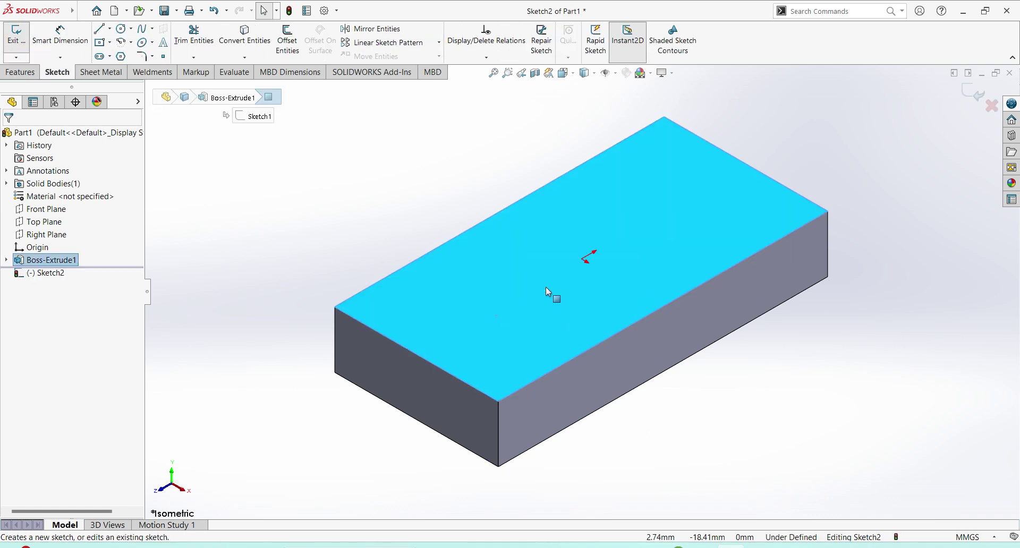
left_click(58, 274)
left_click(88, 260)
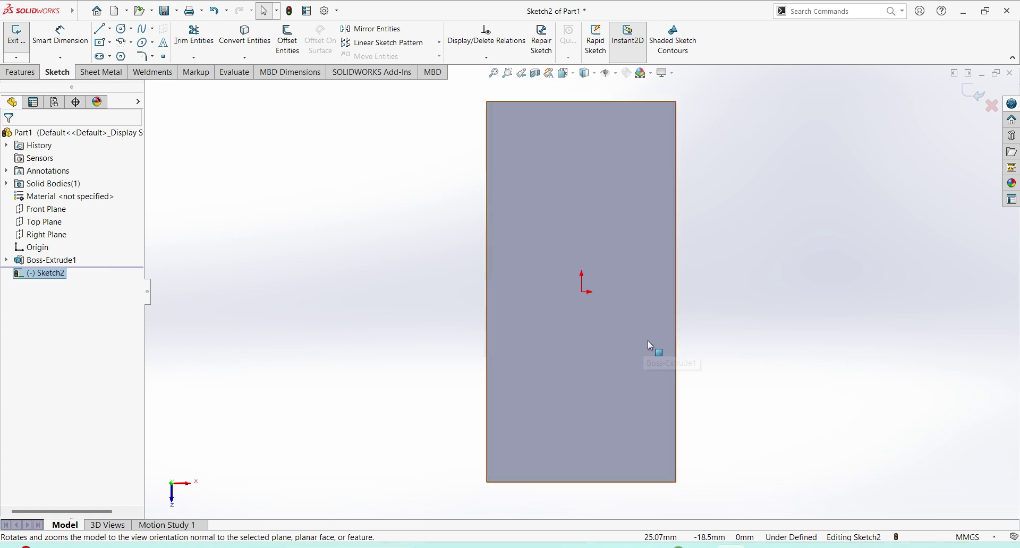
scroll(587, 451, "down", 1)
scroll(587, 451, "down", 1)
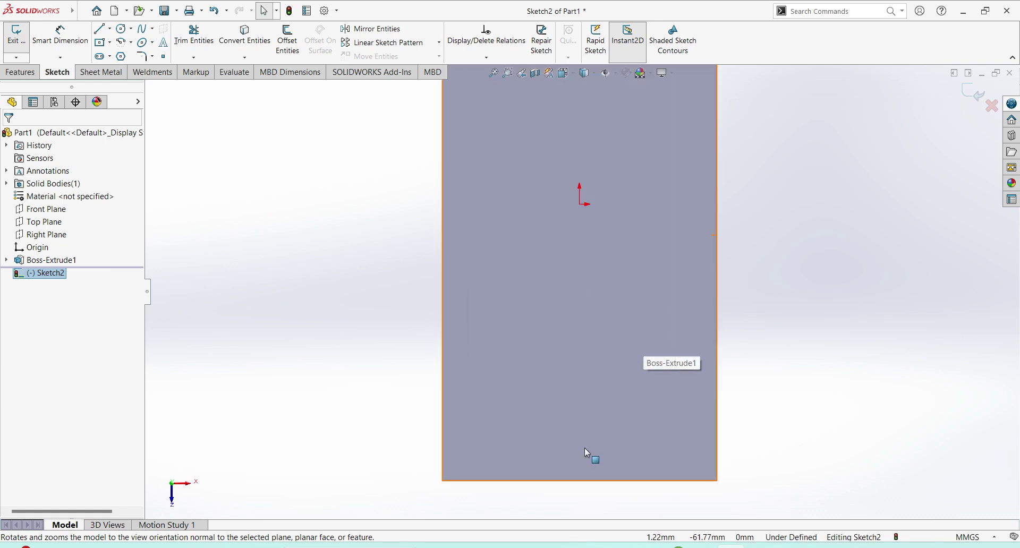
scroll(587, 451, "up", 2)
scroll(598, 369, "up", 1)
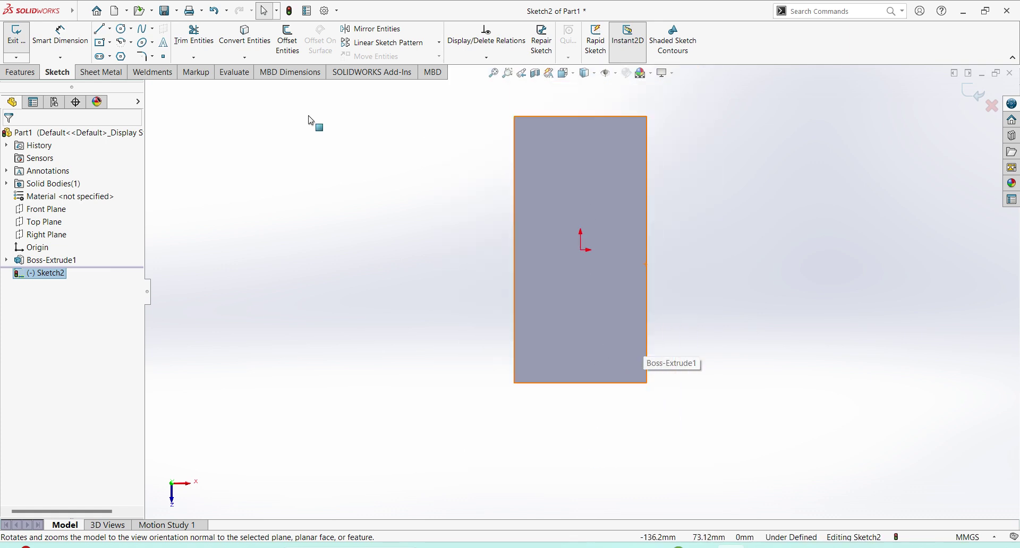
left_click(110, 42)
left_click(131, 57)
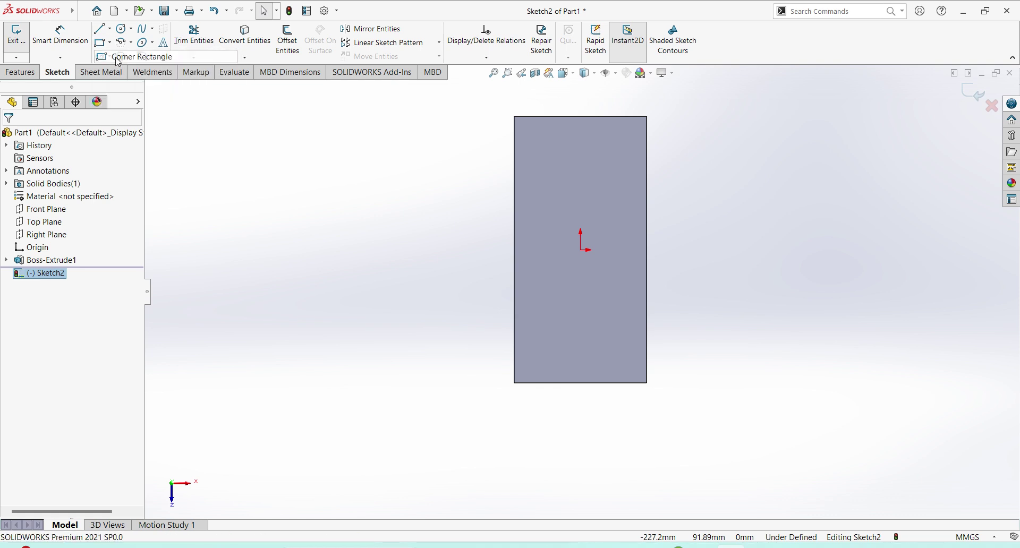
left_click(514, 383)
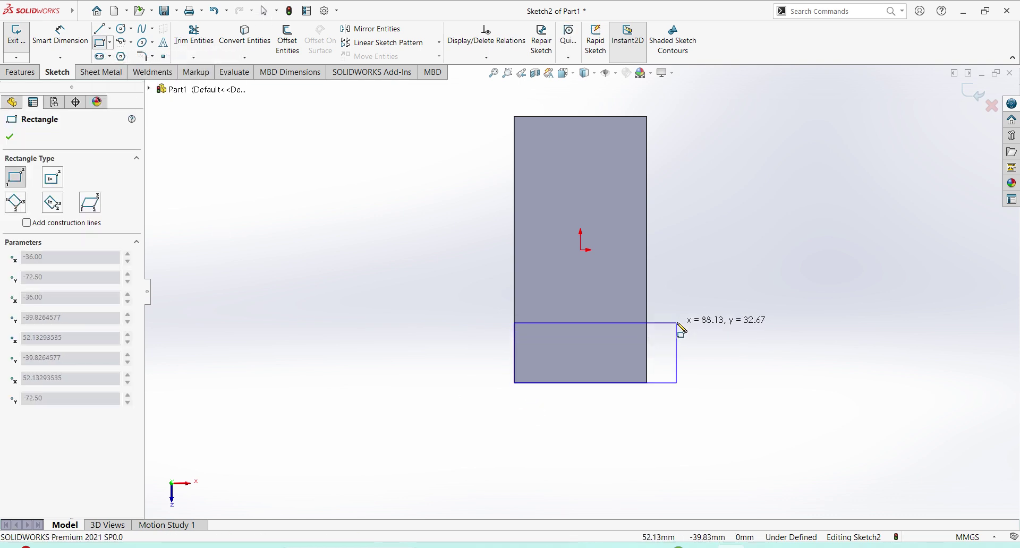
left_click(647, 320)
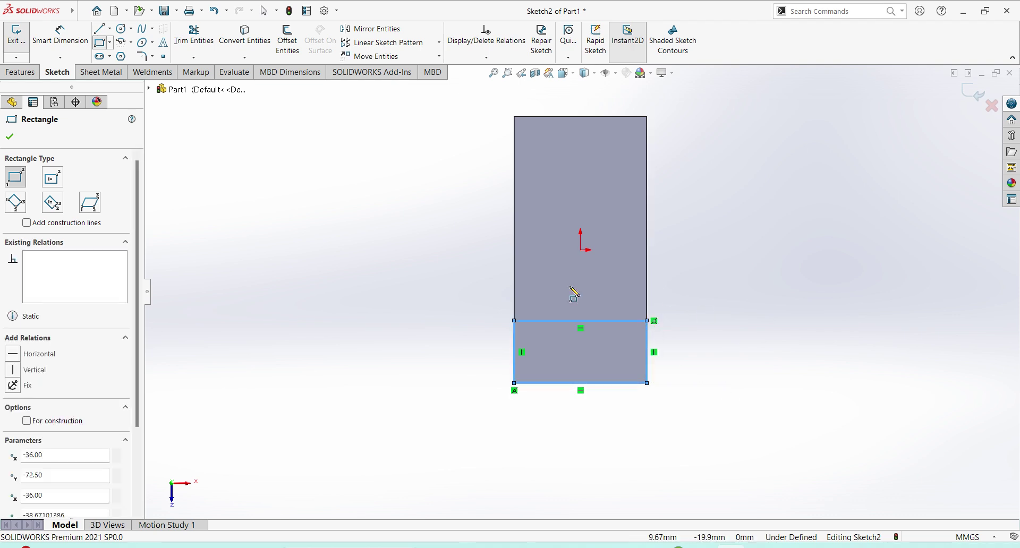
- Dimension the rectangle's height to 36 mm and exit the sketch
left_click(60, 34)
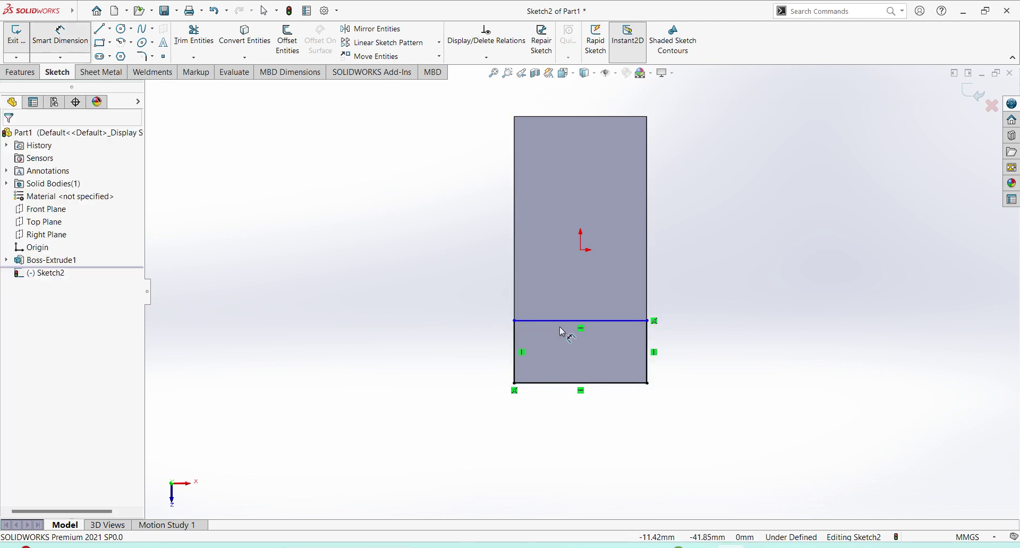
left_click(562, 383)
left_click(561, 383)
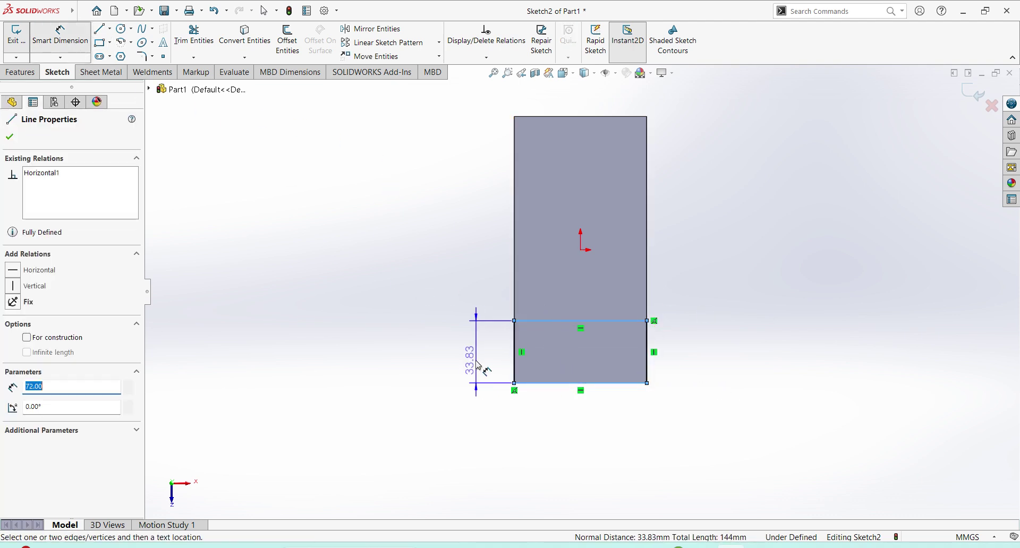
left_click(476, 400)
type("36")
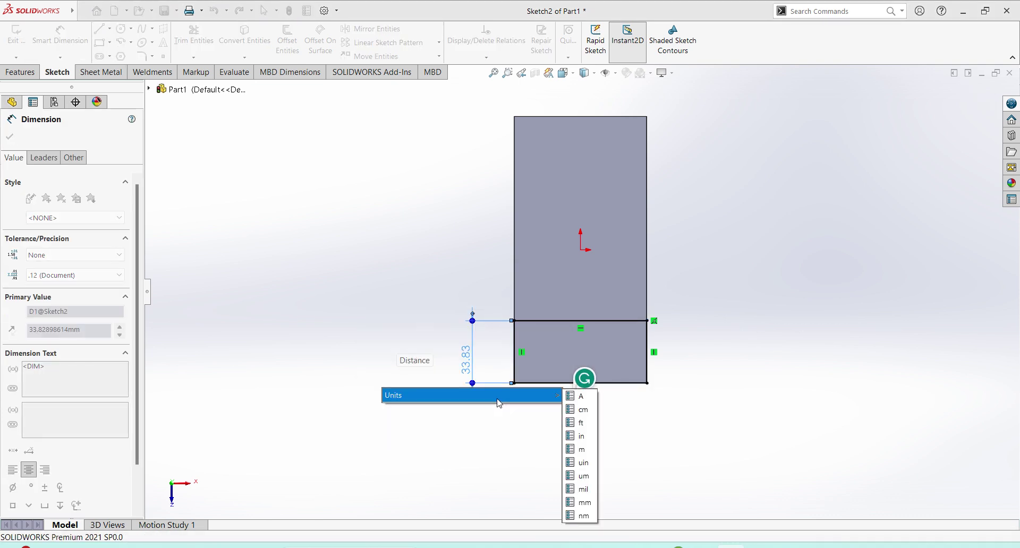
key("Return")
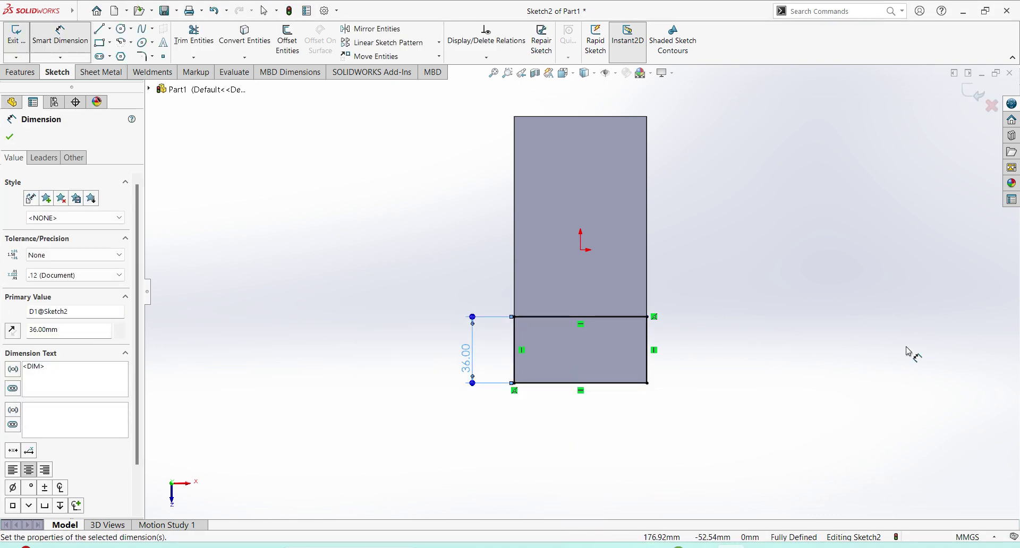
left_click(973, 94)
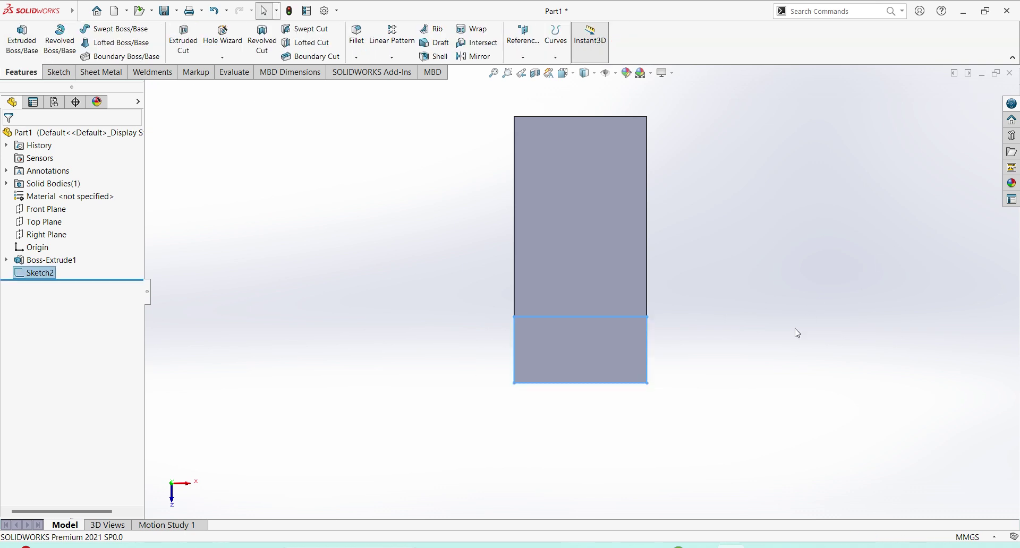
- Extrude the 72 × 36 mm strip upward 65 mm (90-25), then reopen the reference image
left_click(22, 40)
middle_click_drag(624, 338, 555, 106)
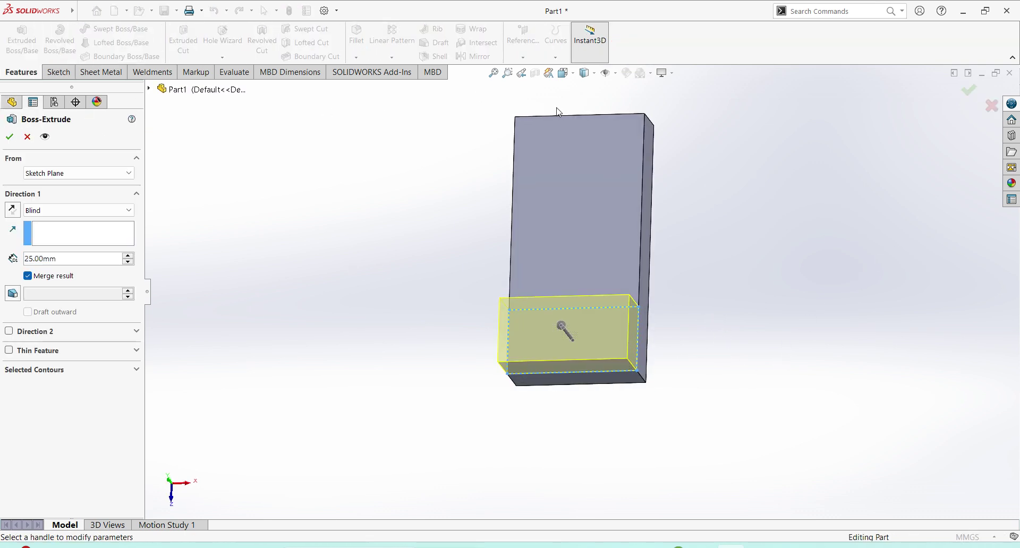
left_click(564, 73)
left_click(624, 102)
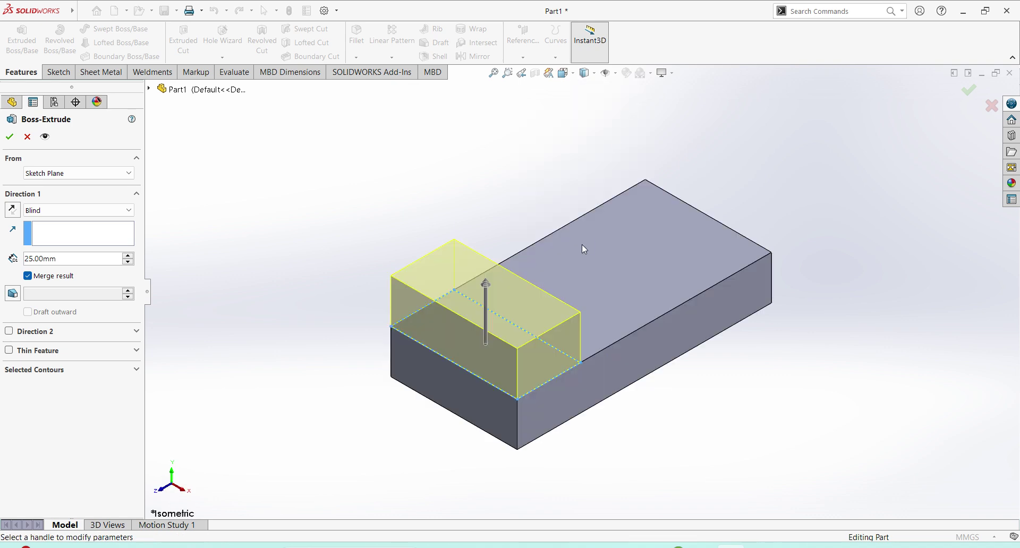
left_click_drag(60, 260, 35, 257)
type("90")
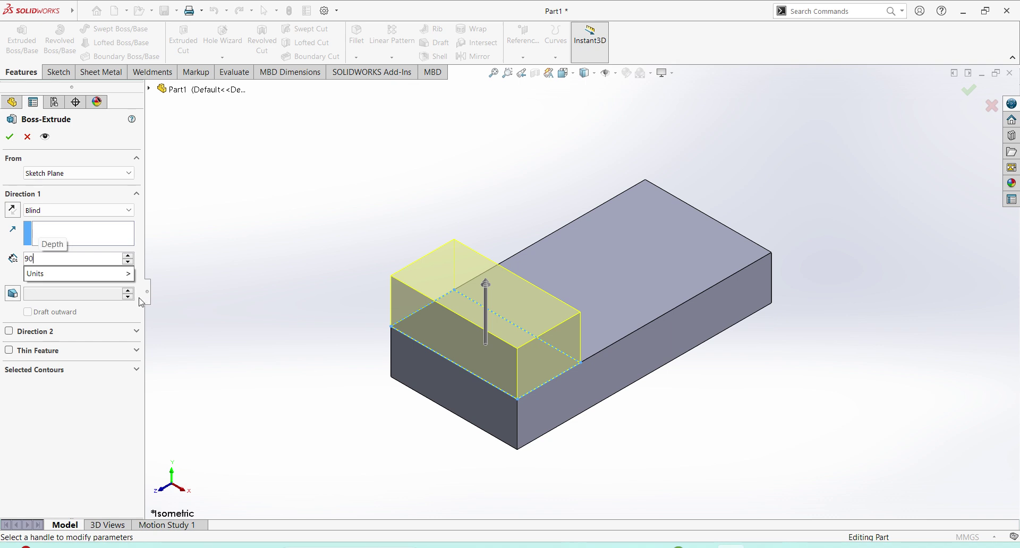
type("-25")
key("Return")
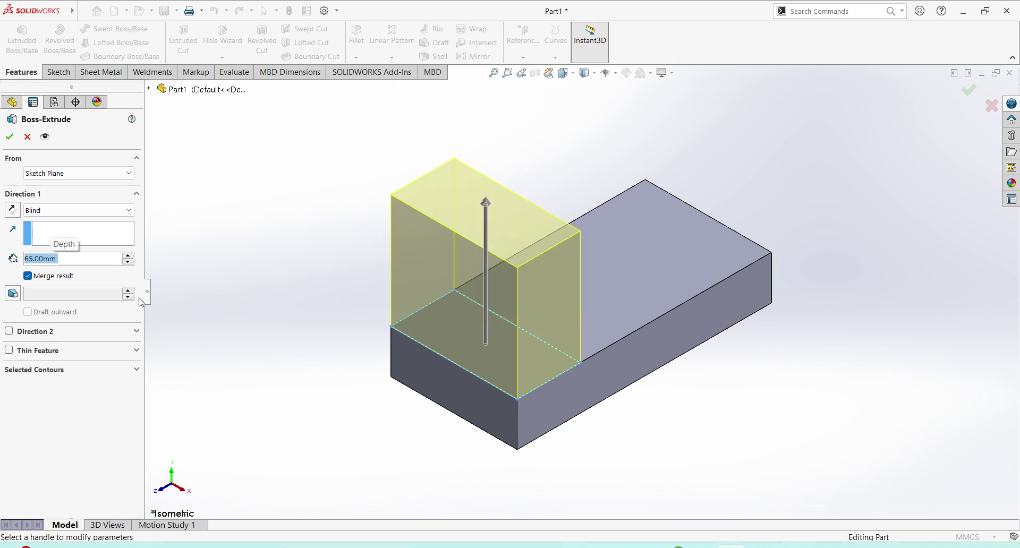
left_click(9, 136)
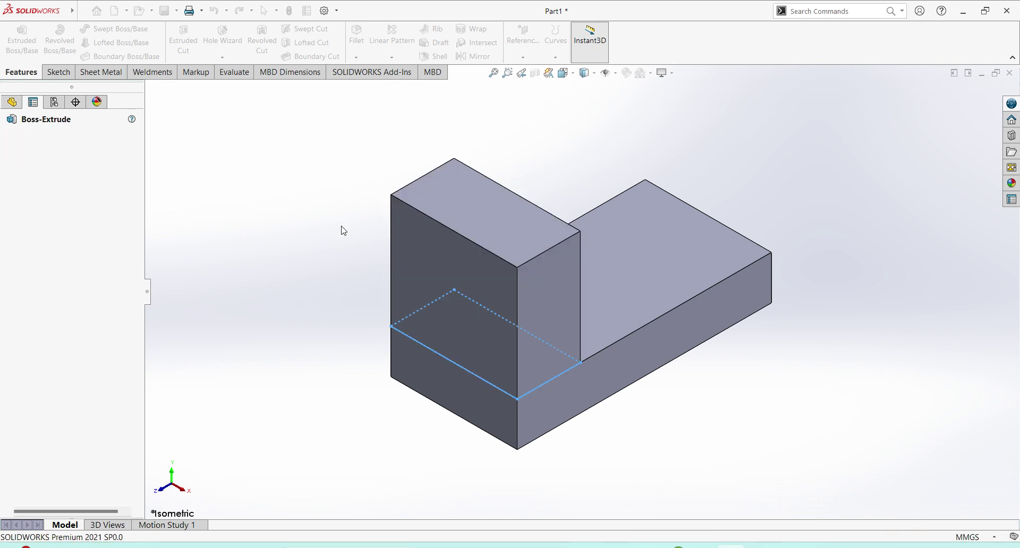
left_click(842, 455)
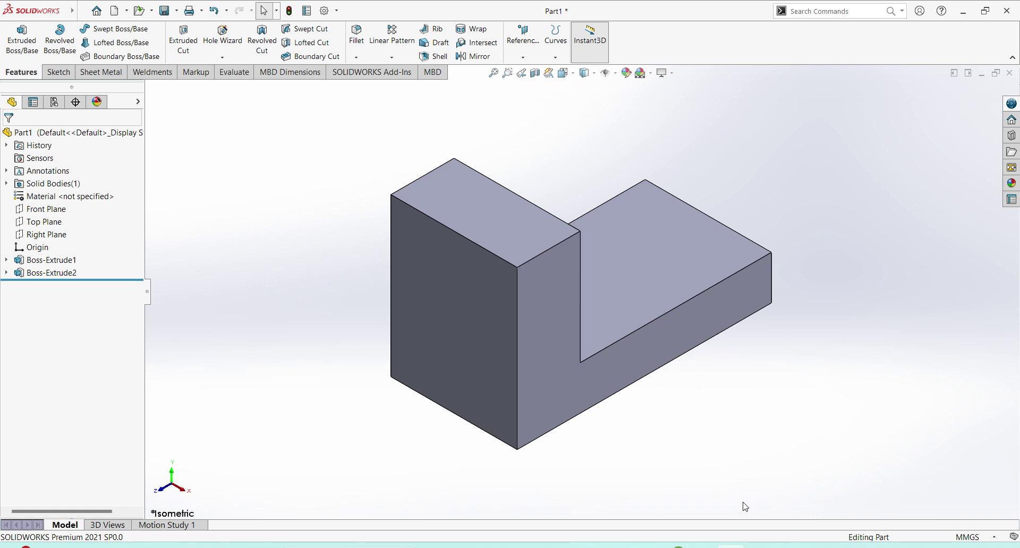
left_click(710, 545)
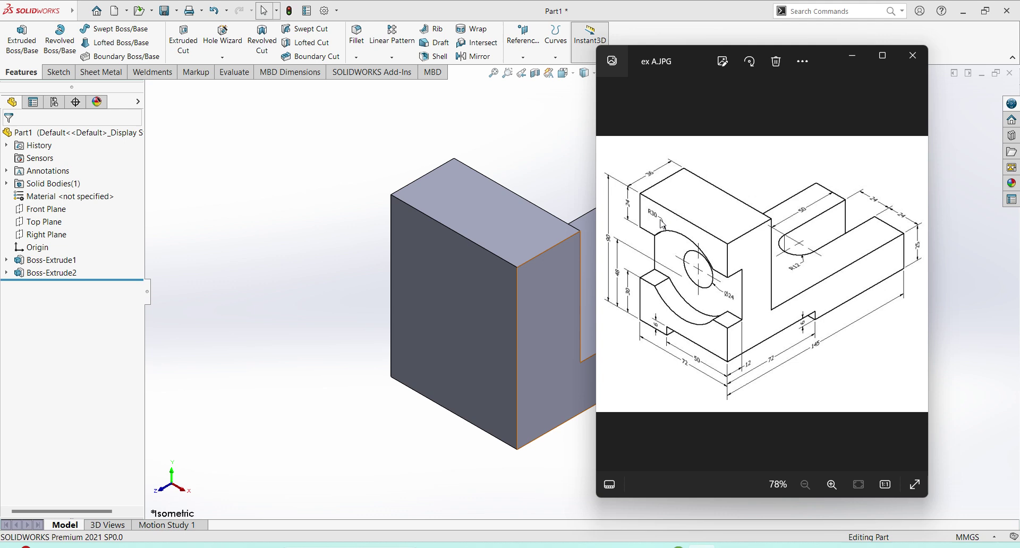
- Sketch a circle on the upright block's front face, centred on the vertical centreline
left_click(466, 294)
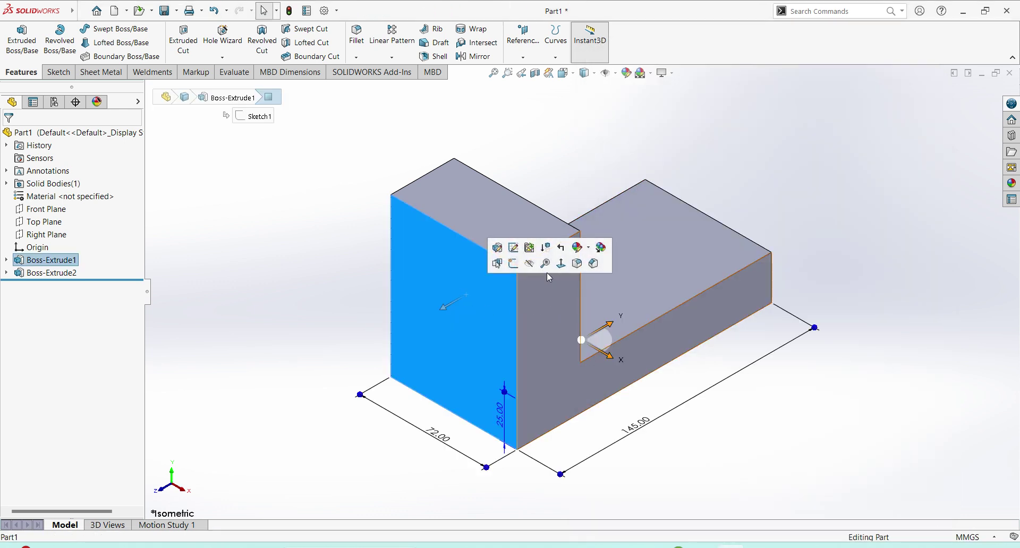
left_click(514, 266)
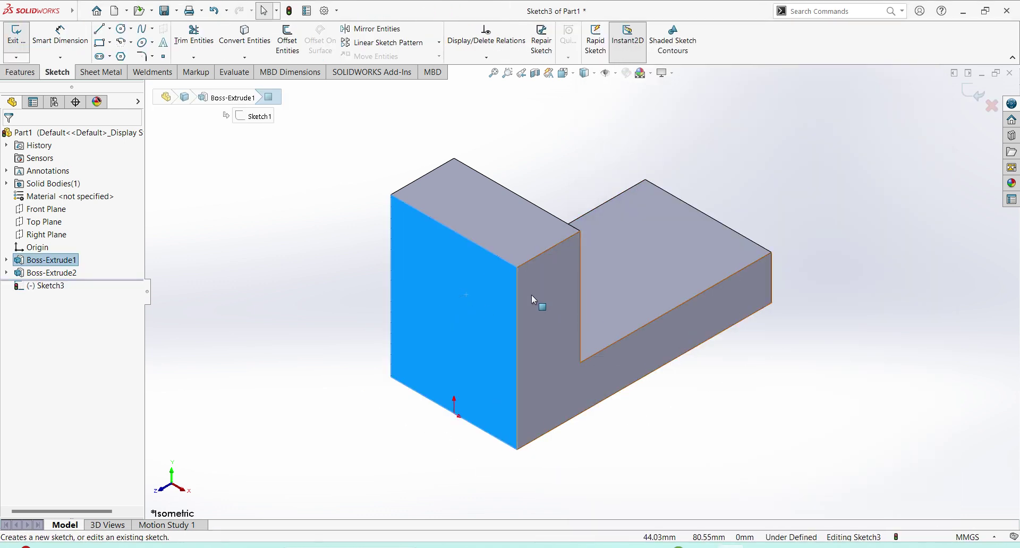
left_click(45, 287)
left_click(74, 273)
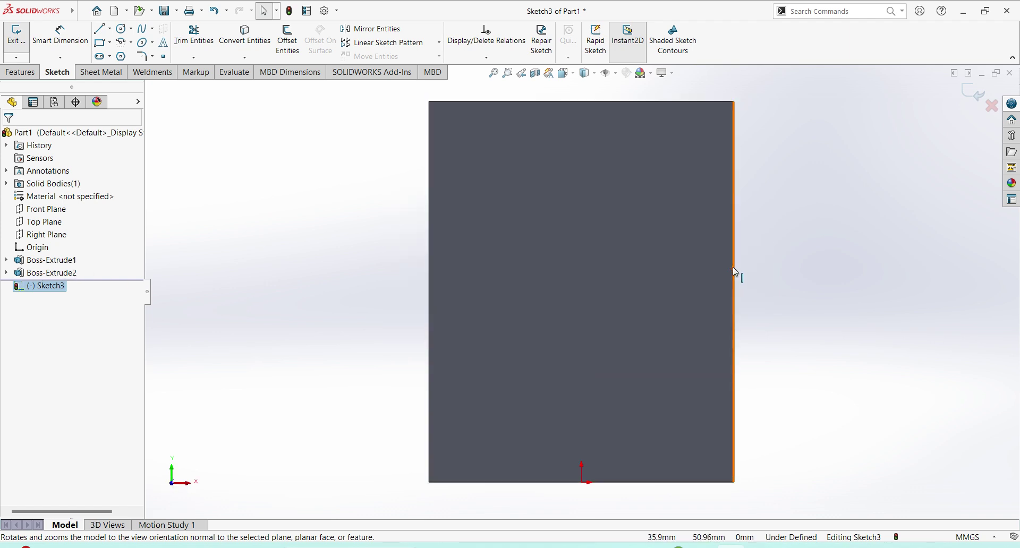
left_click(121, 28)
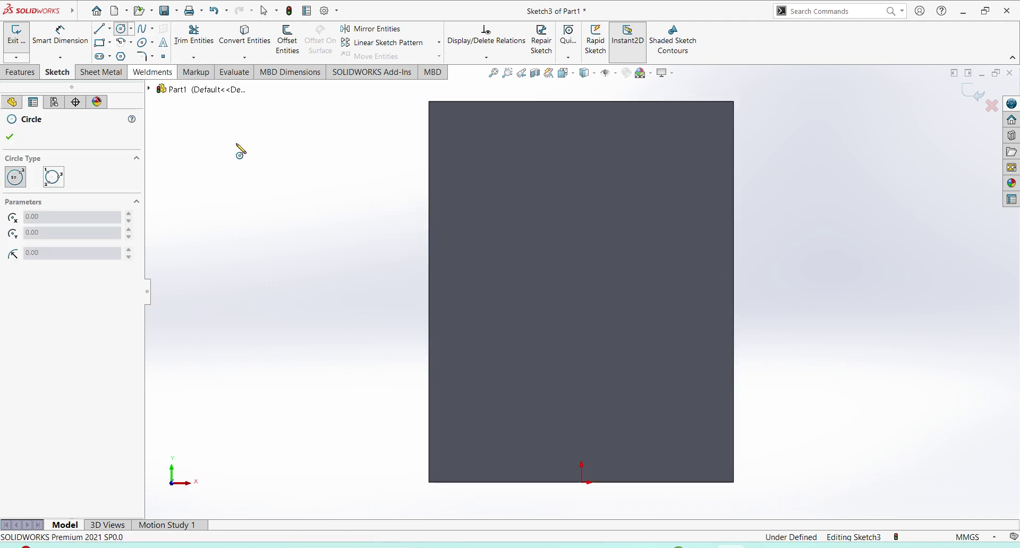
left_click(581, 266)
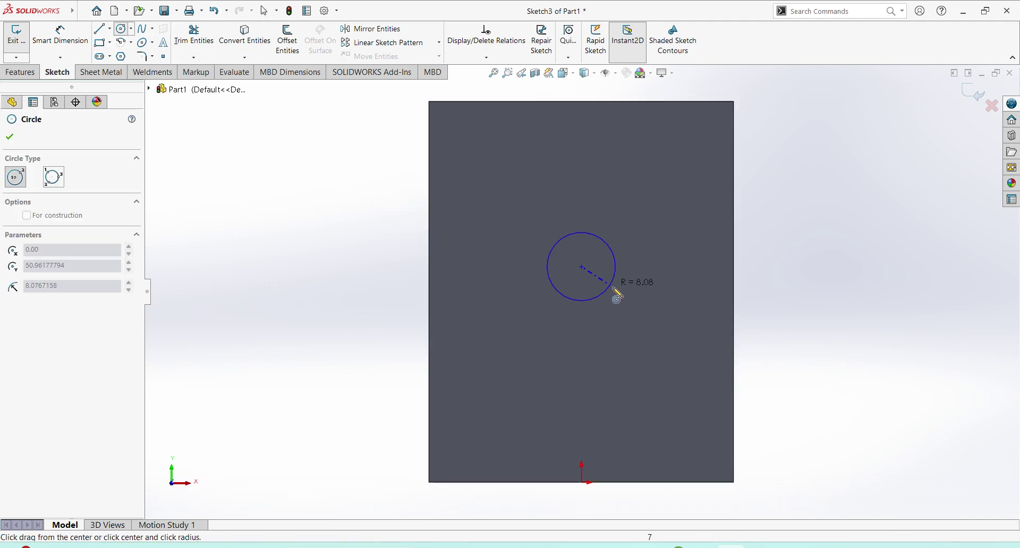
left_click(632, 317)
- Dimension the circle to Ø60 mm with its centre 48 mm above the bottom edge
left_click(60, 33)
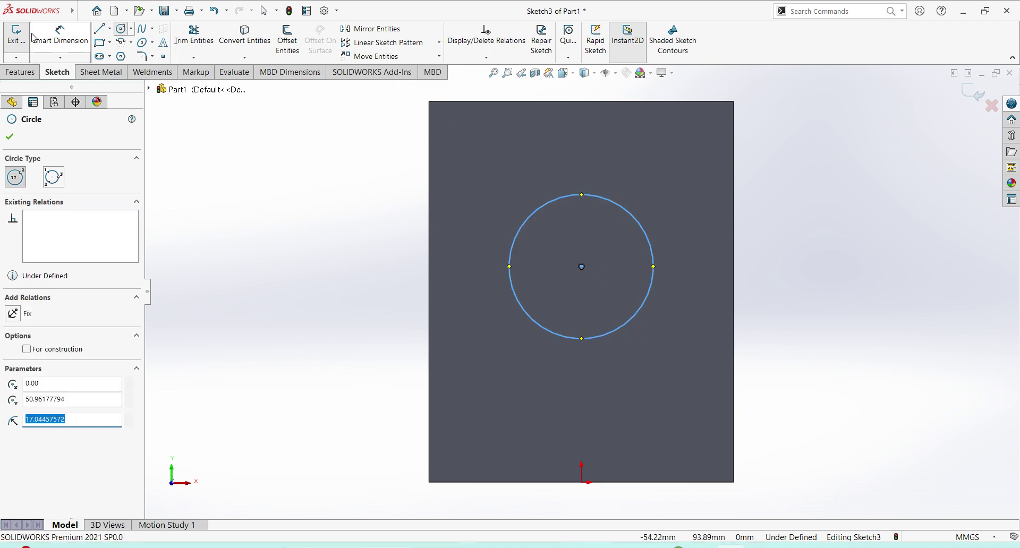
left_click(635, 211)
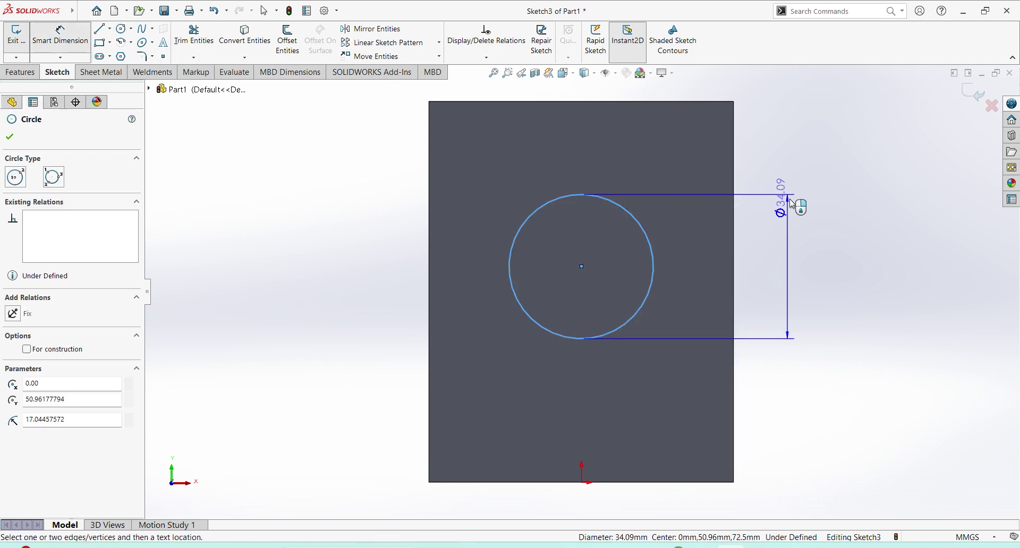
left_click(794, 308)
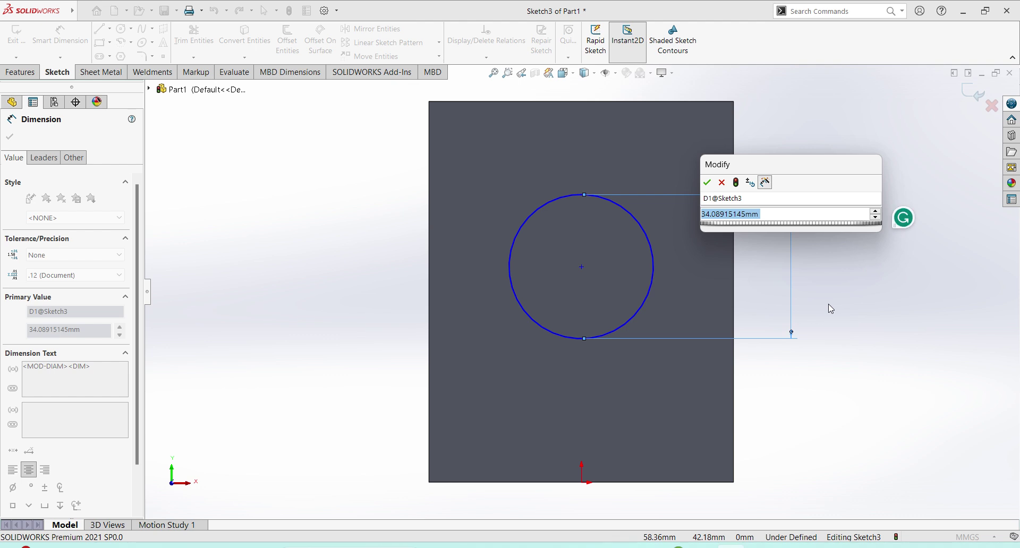
type("60")
key("Return")
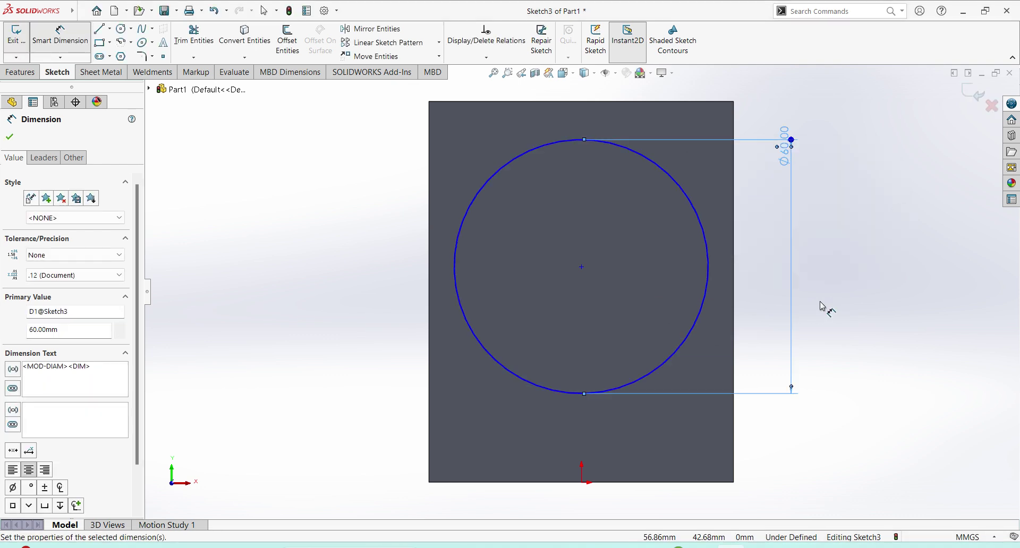
left_click(582, 267)
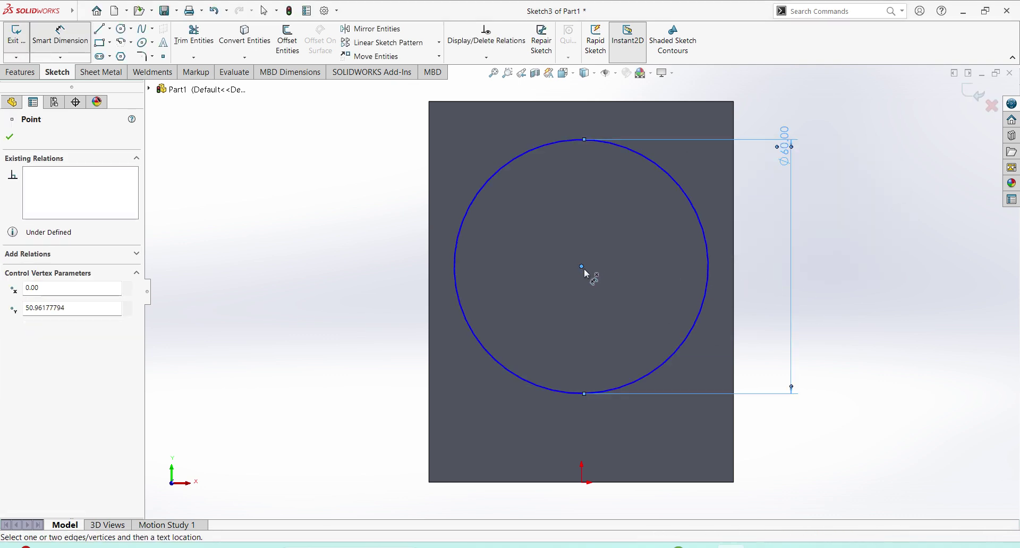
left_click(568, 484)
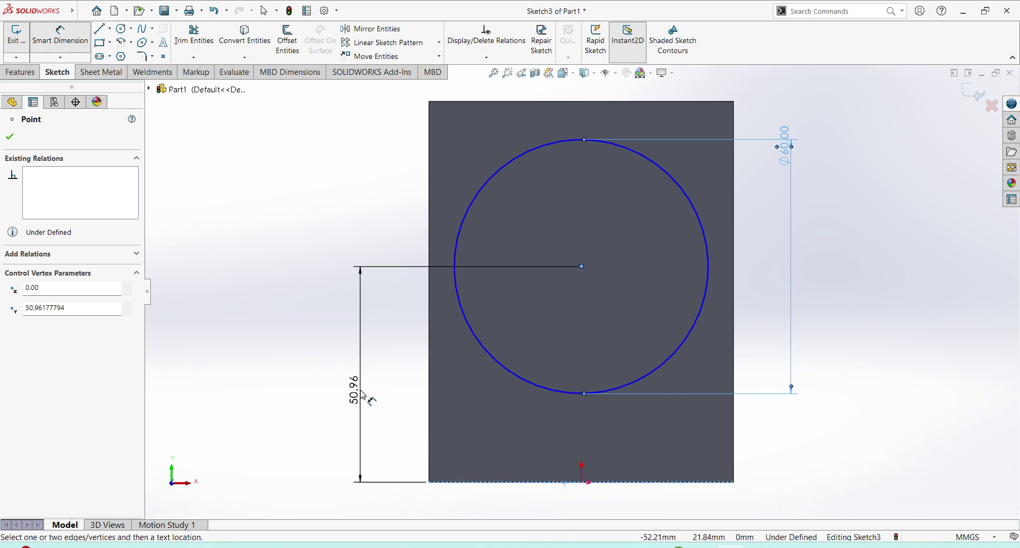
left_click(360, 372)
type("48")
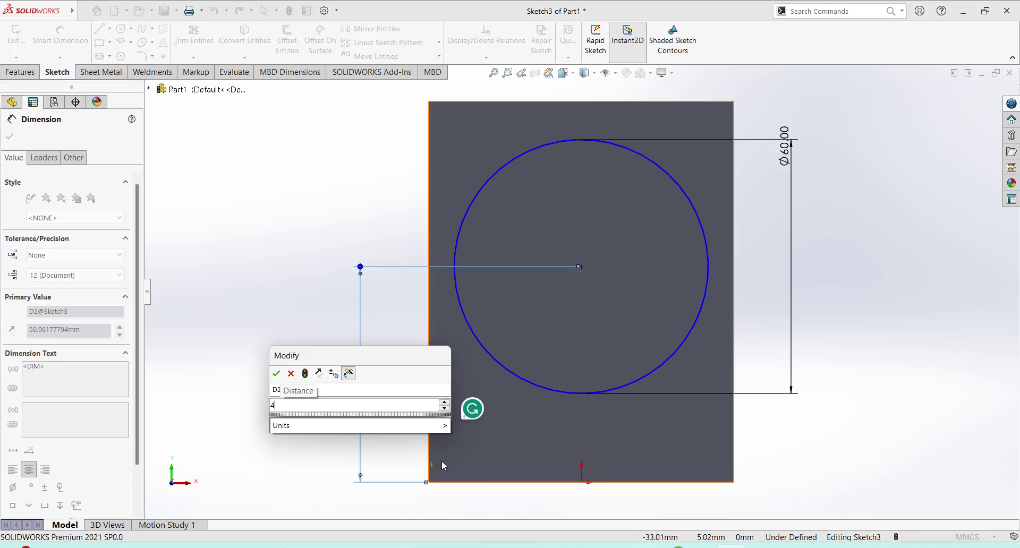
key("Return")
key("Escape")
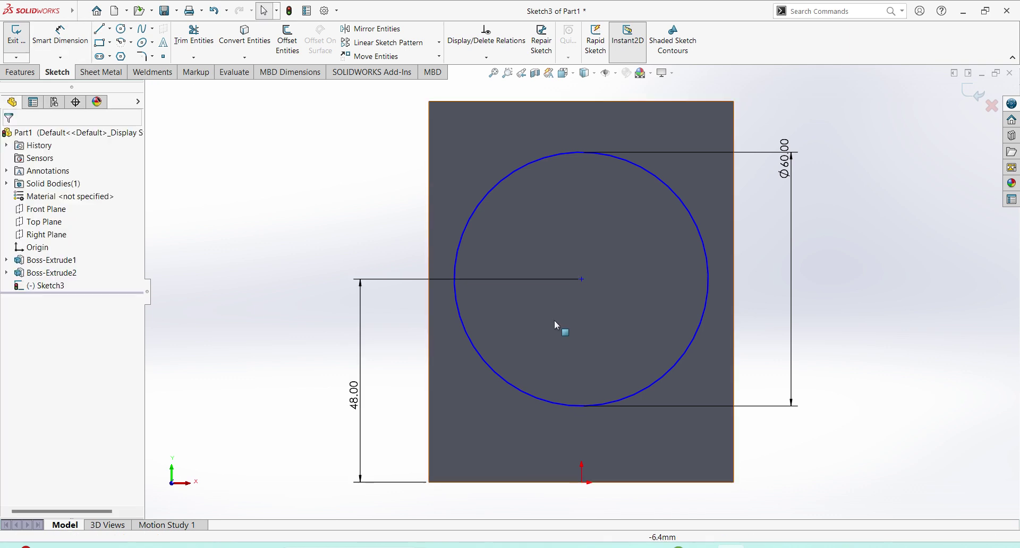
- Add a Vertical relation between the circle centre and the origin
left_click(582, 280)
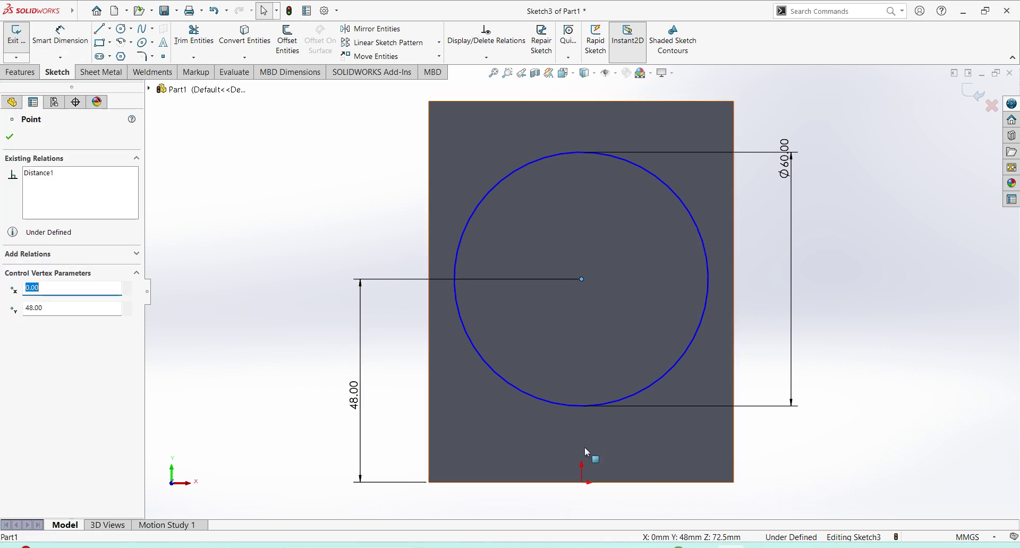
left_click(582, 483, "ctrl")
left_click(13, 340)
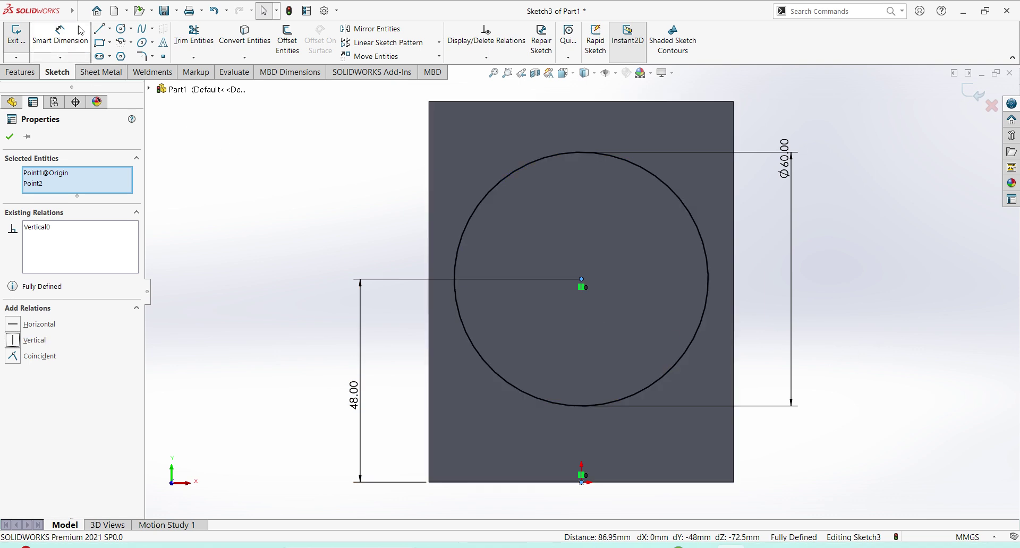
- Draw the three-sided notch lines from the circle's left side to the block's left edge
left_click(104, 29)
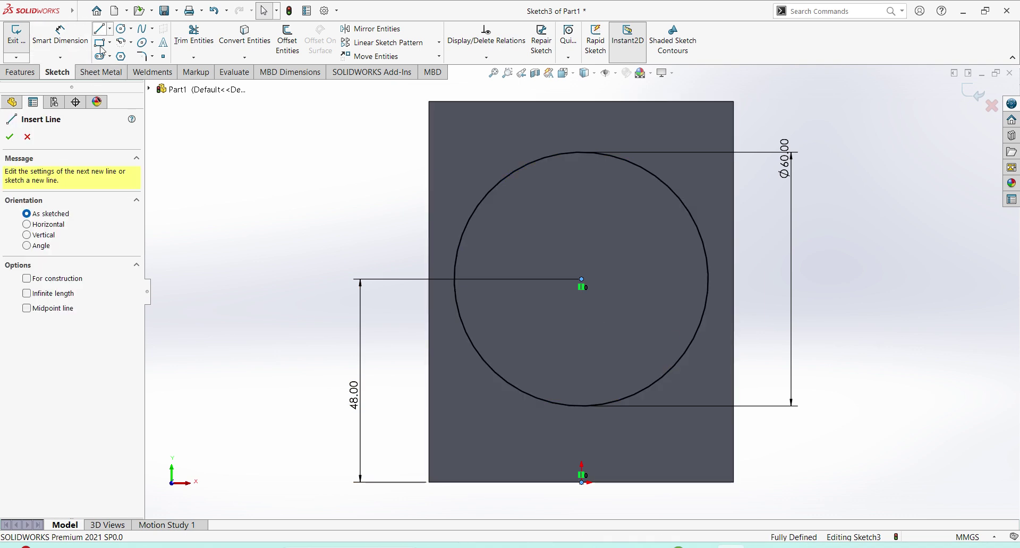
left_click(471, 344)
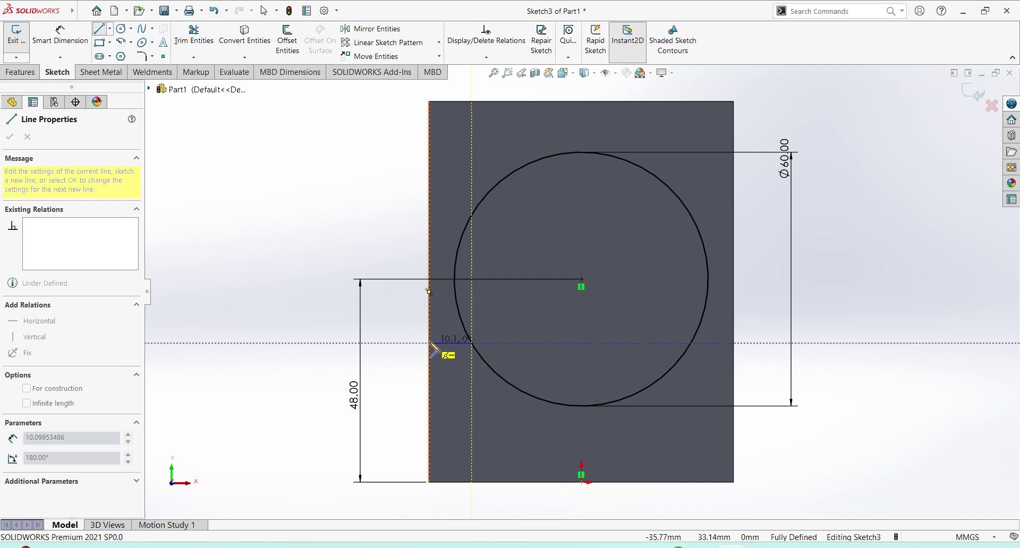
left_click(429, 343)
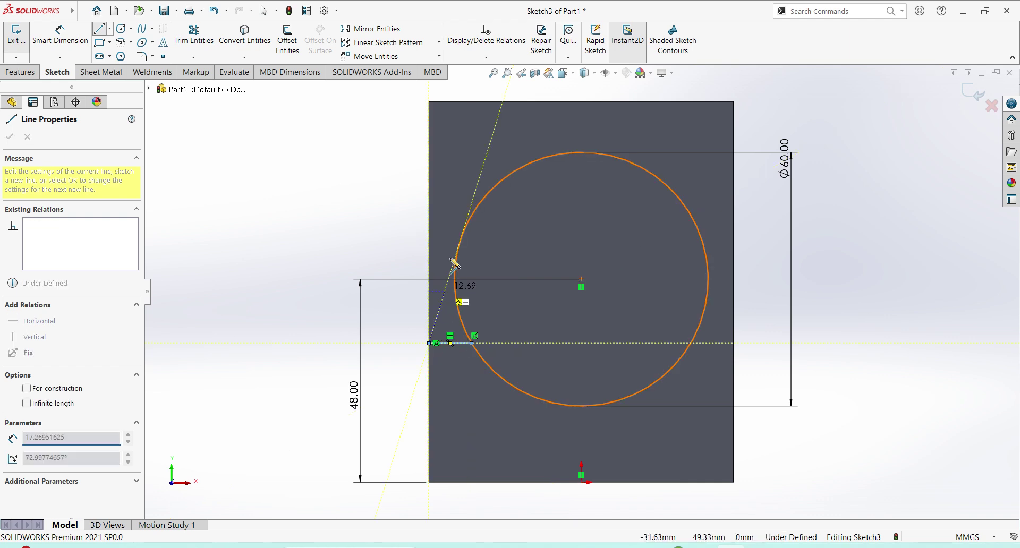
left_click(429, 216)
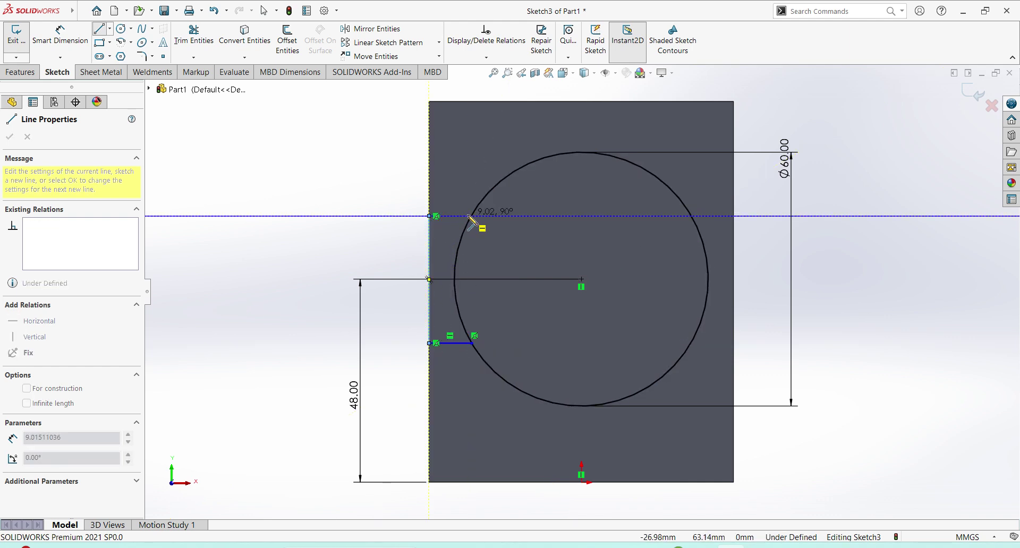
left_click(472, 216)
key("Escape")
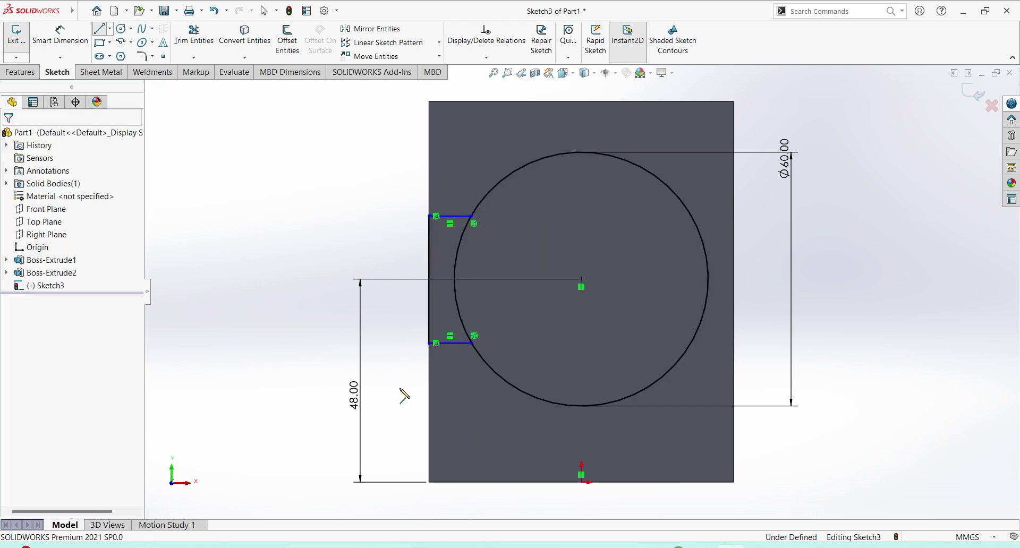
scroll(467, 377, "down", 2)
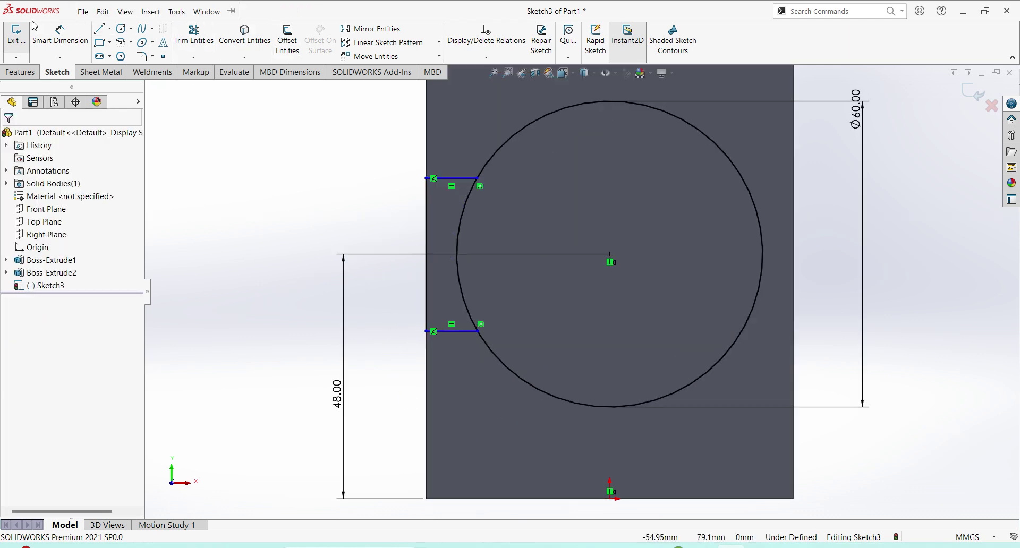
- Dimension the lower notch line 30 mm from the bottom and the upper 24 mm from the top
left_click(60, 34)
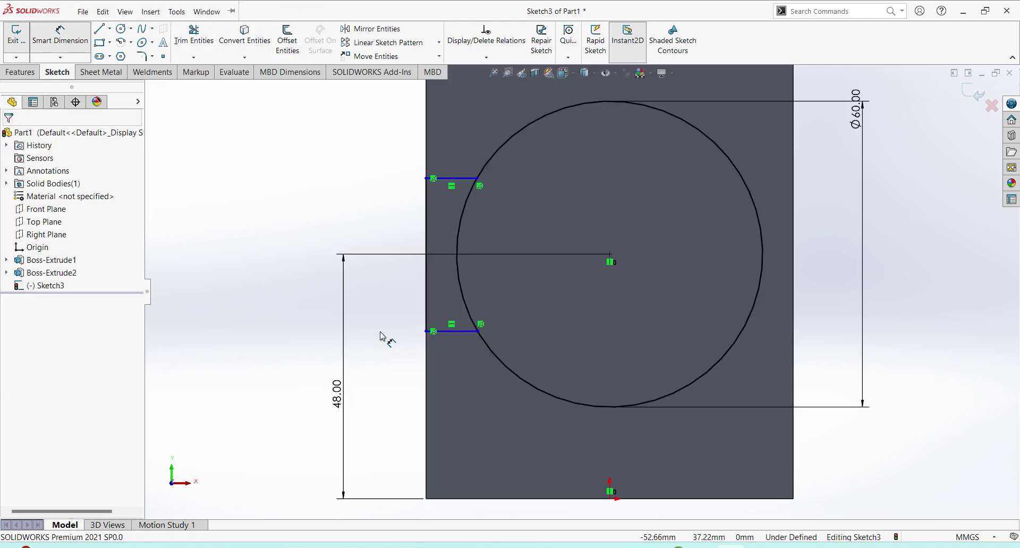
left_click(476, 498)
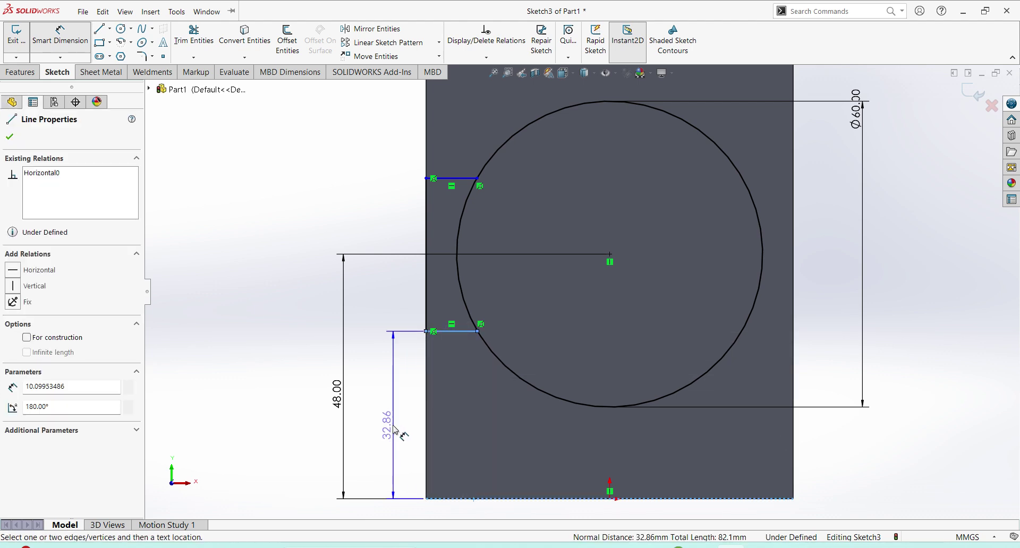
left_click(394, 430)
key("Return")
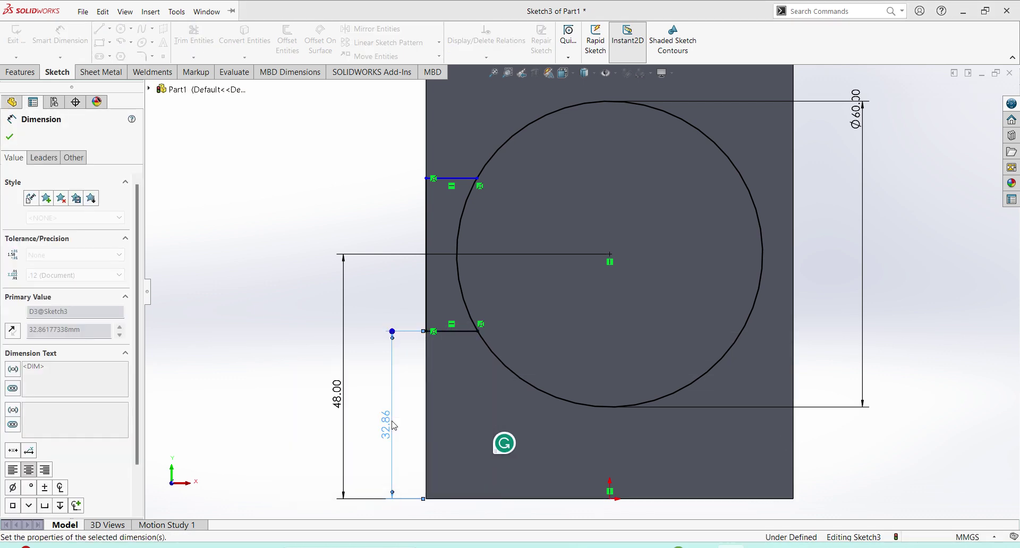
scroll(581, 292, "up", 2)
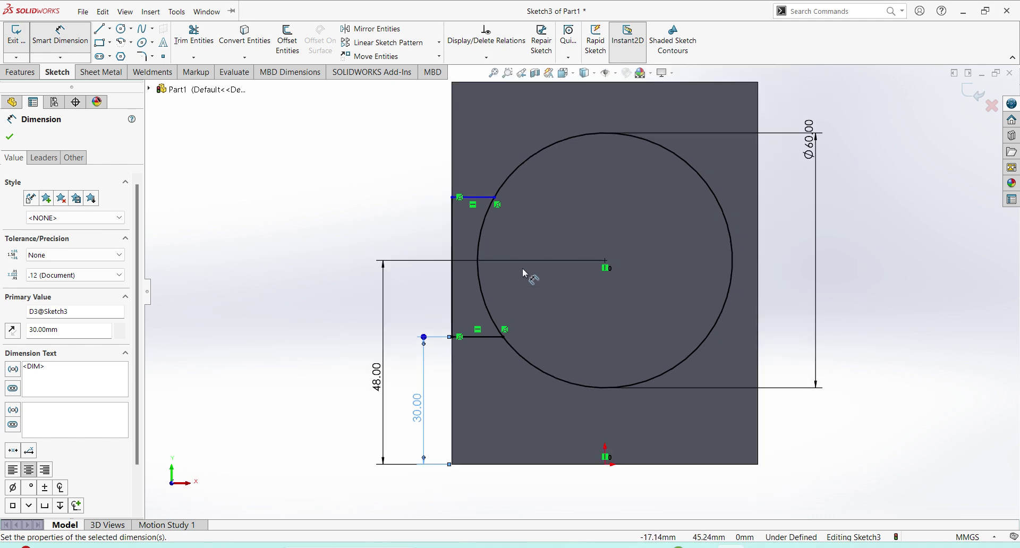
left_click(463, 197)
left_click(486, 82)
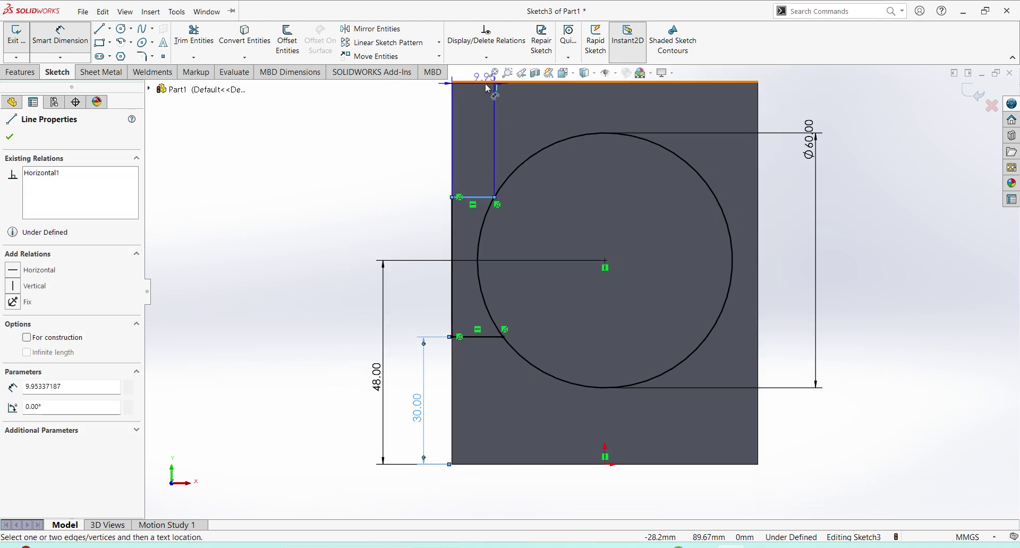
left_click(407, 153)
type("24")
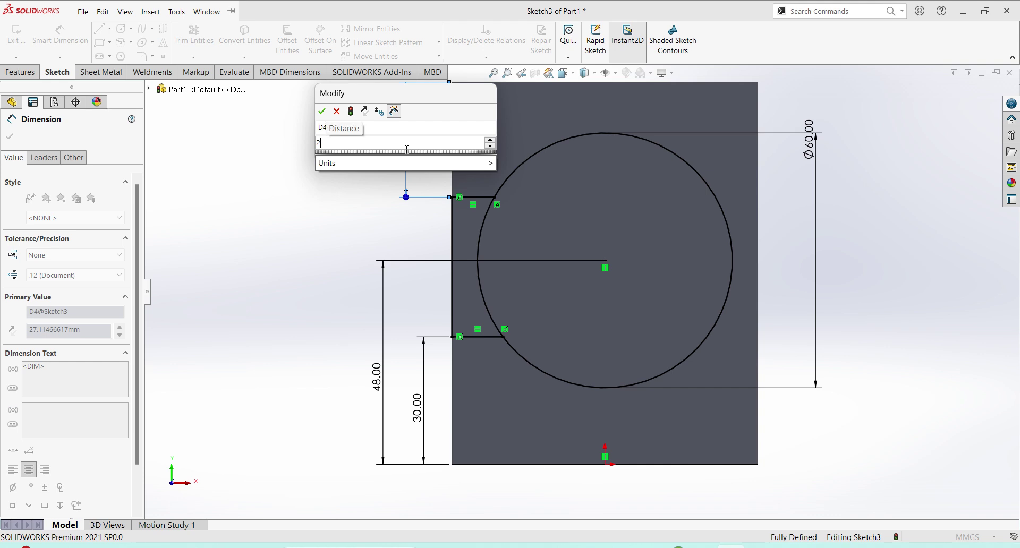
key("Return")
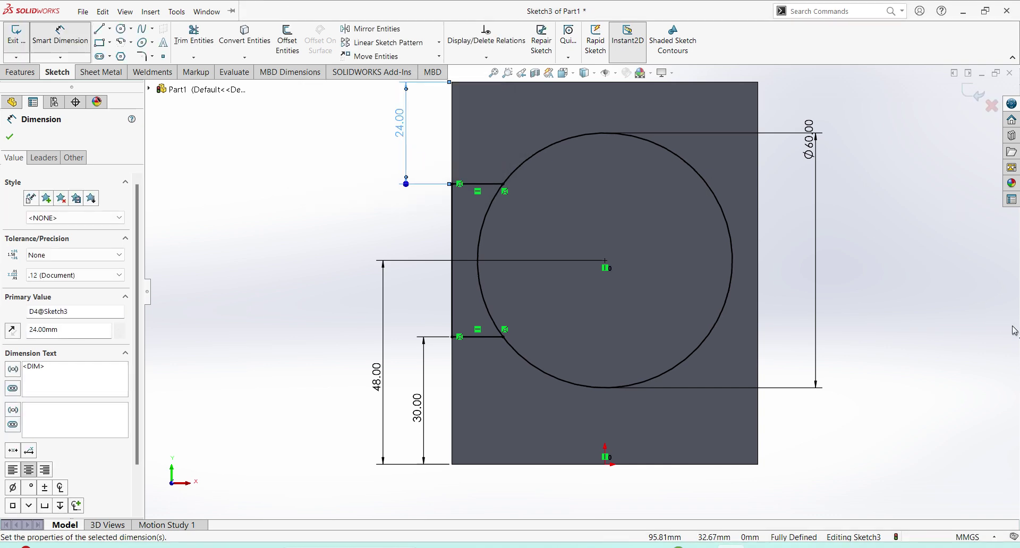
key("Escape")
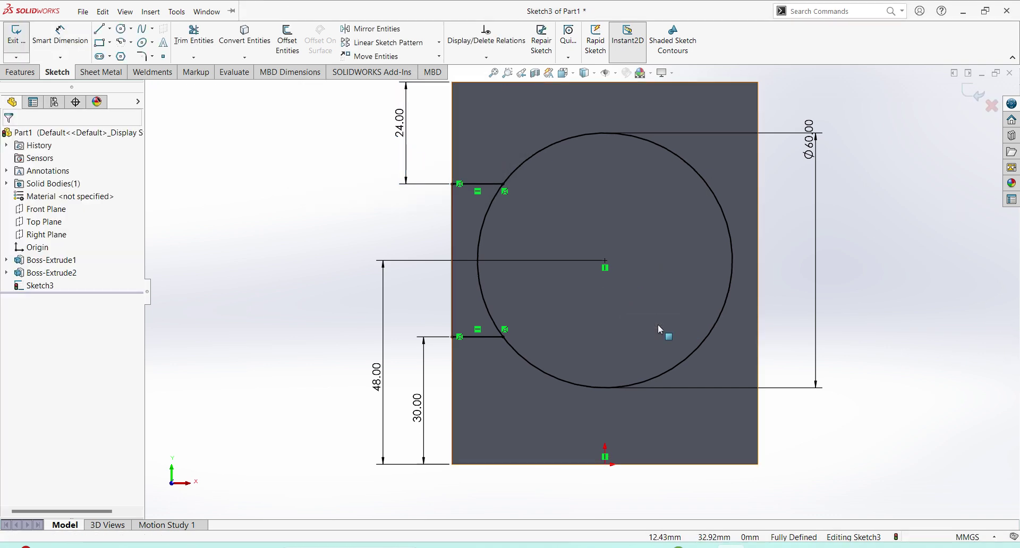
- Draw a vertical centerline from the circle centre up to the block's top edge
left_click(111, 29)
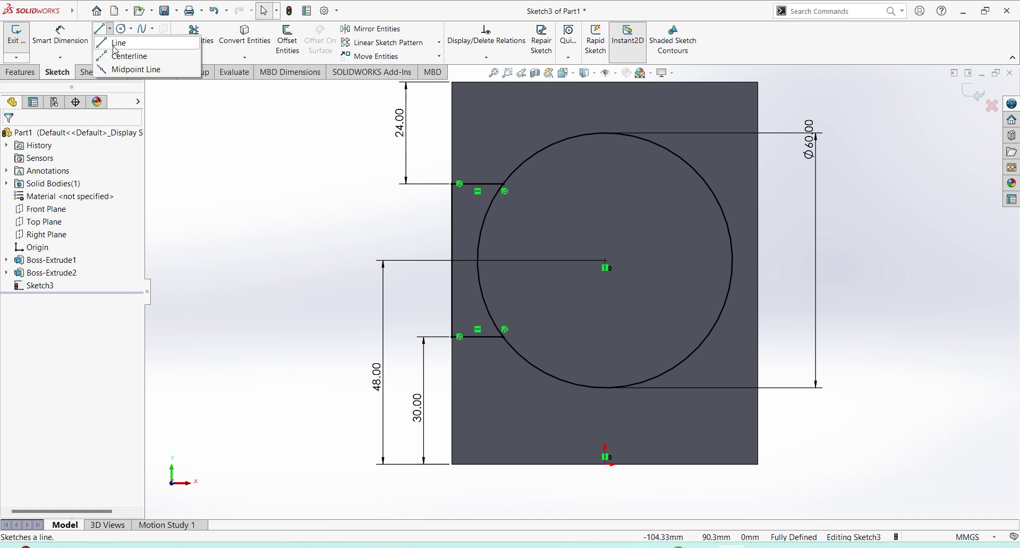
left_click(122, 75)
left_click(605, 261)
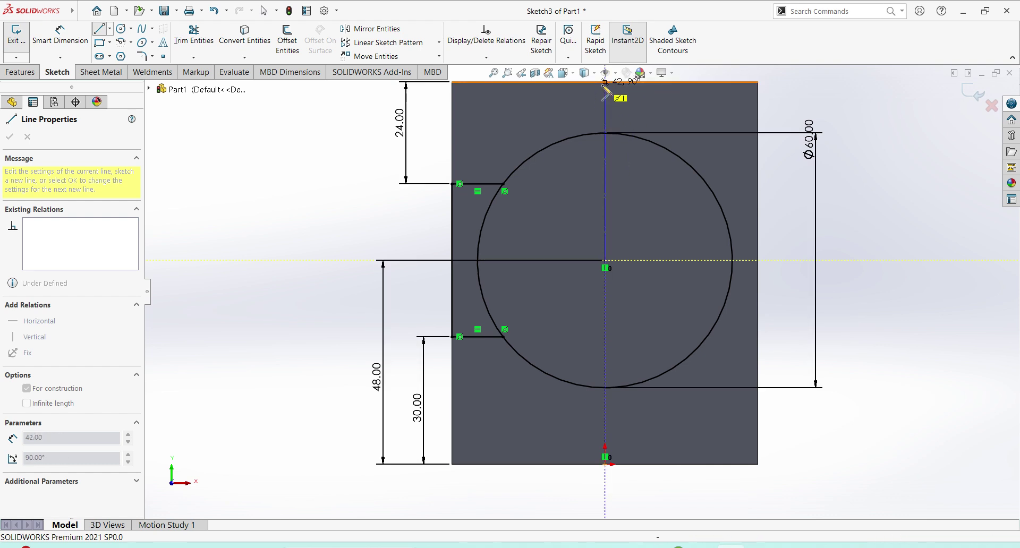
left_click(605, 81)
key("Escape")
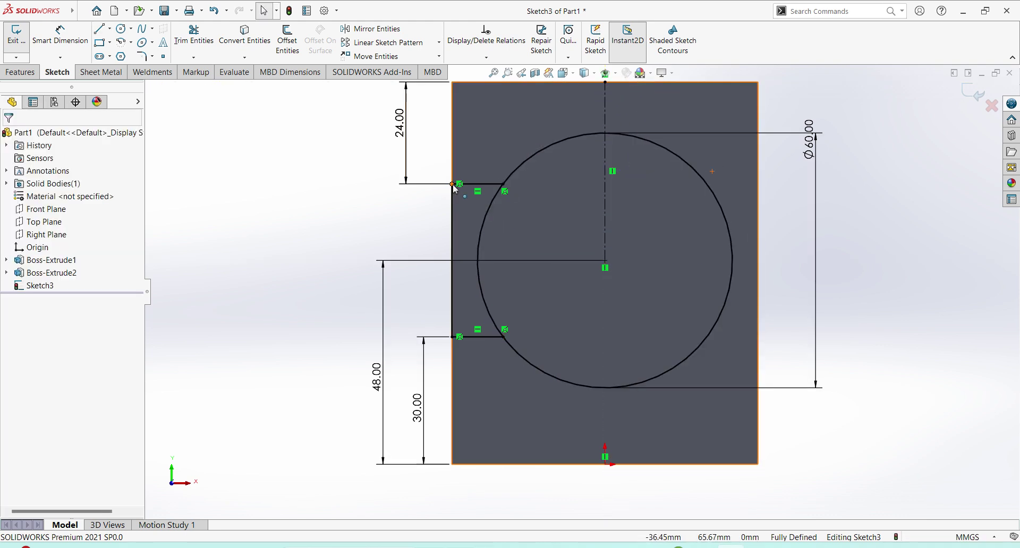
- Select the three left notch lines: upper, vertical and lower
left_click(490, 184)
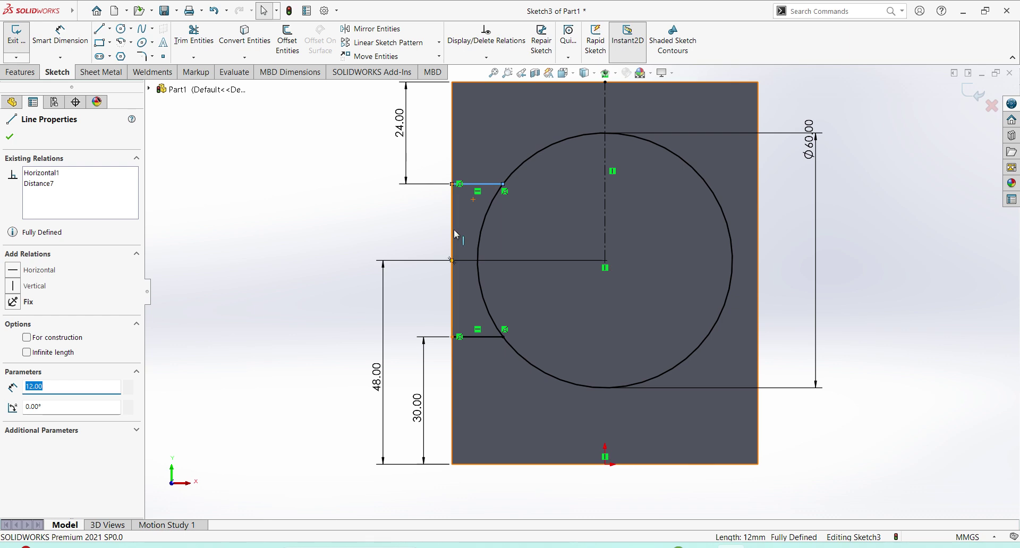
left_click(452, 229, "ctrl")
left_click(472, 335, "ctrl")
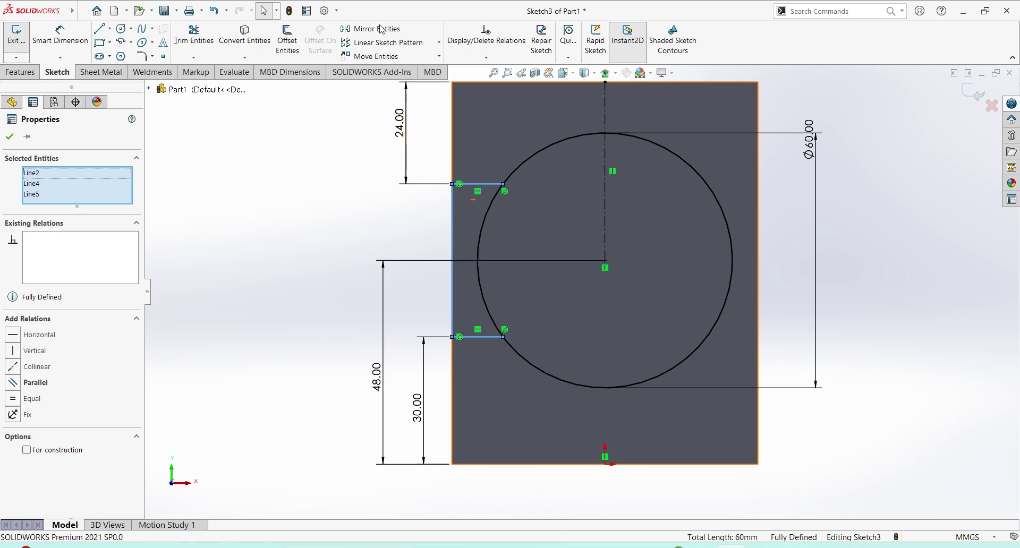
- Mirror the left notch lines to the right side about the vertical centerline
left_click(357, 32)
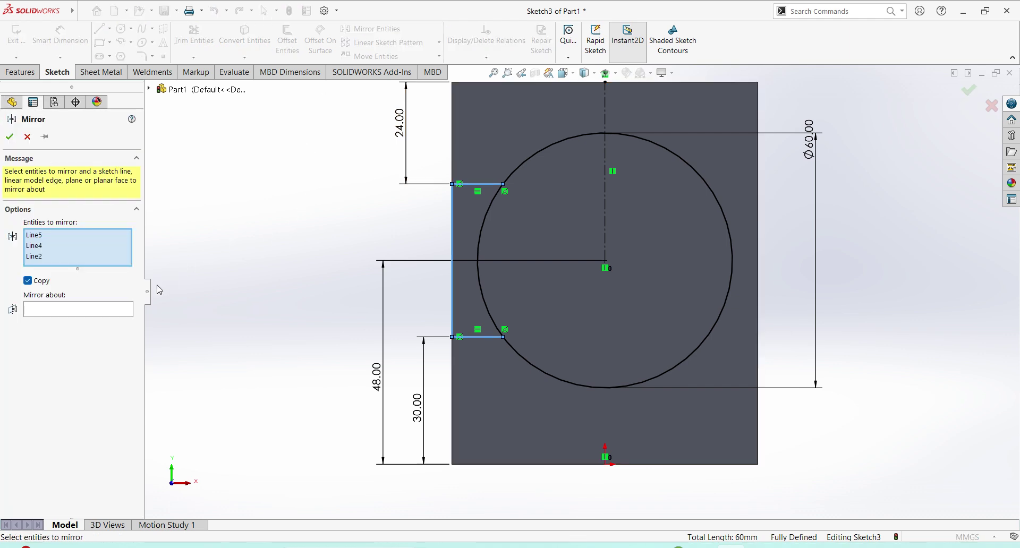
left_click(606, 222)
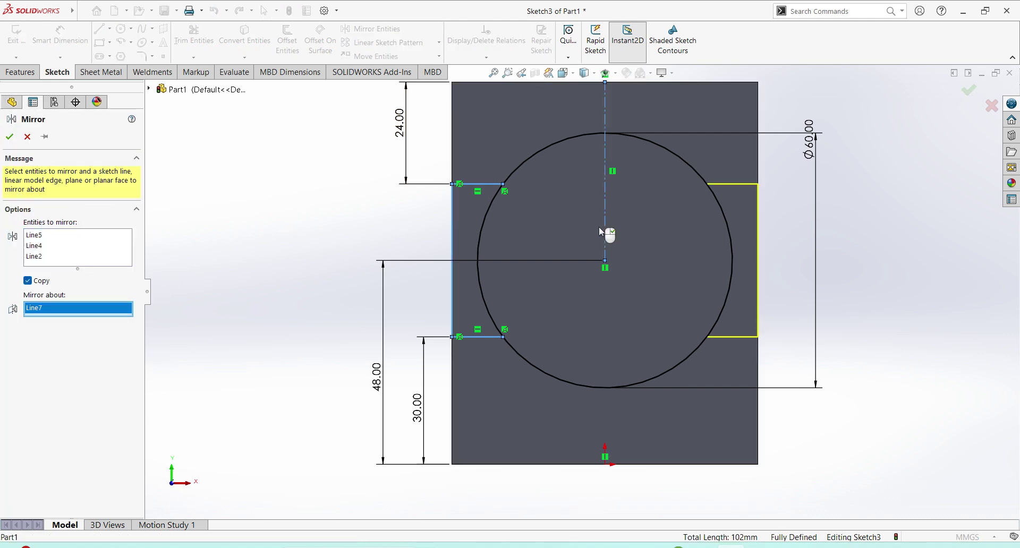
left_click(9, 137)
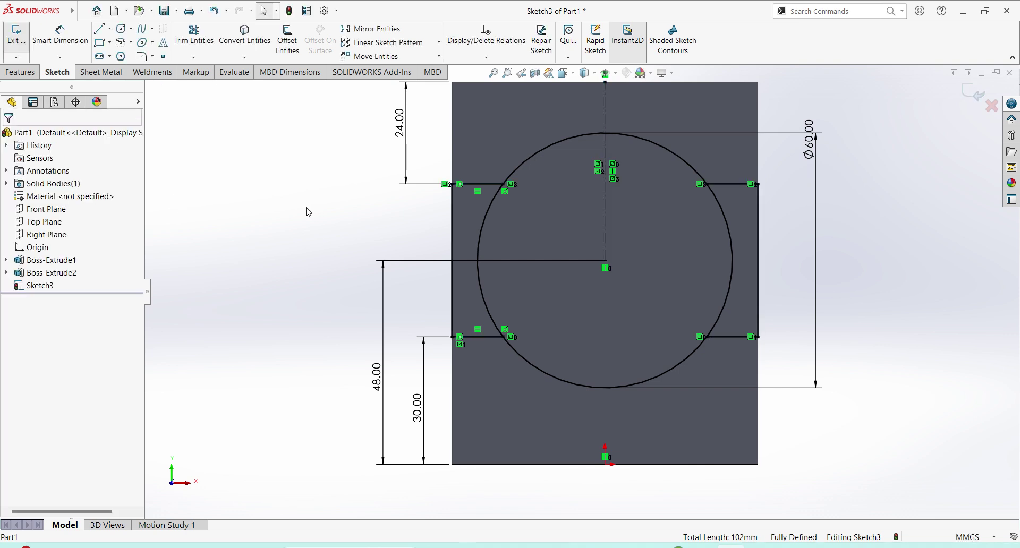
- Trim away the circle's side arcs and exit the sketch
left_click(194, 35)
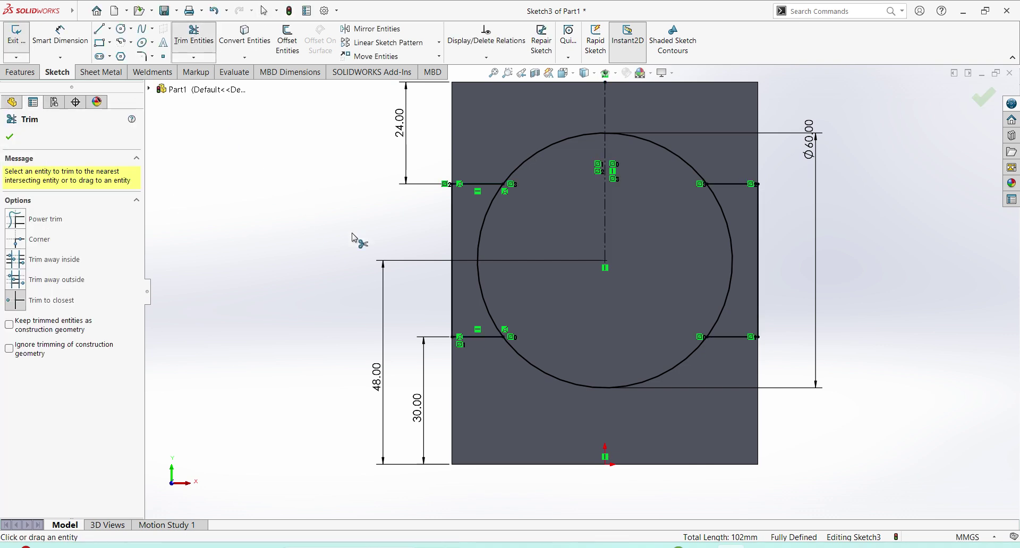
left_click(483, 241)
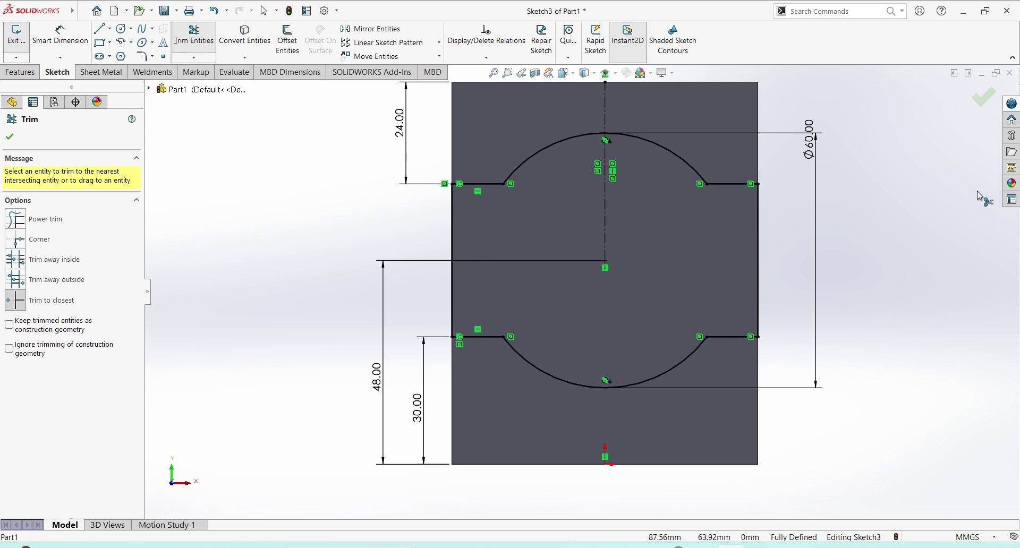
left_click(980, 104)
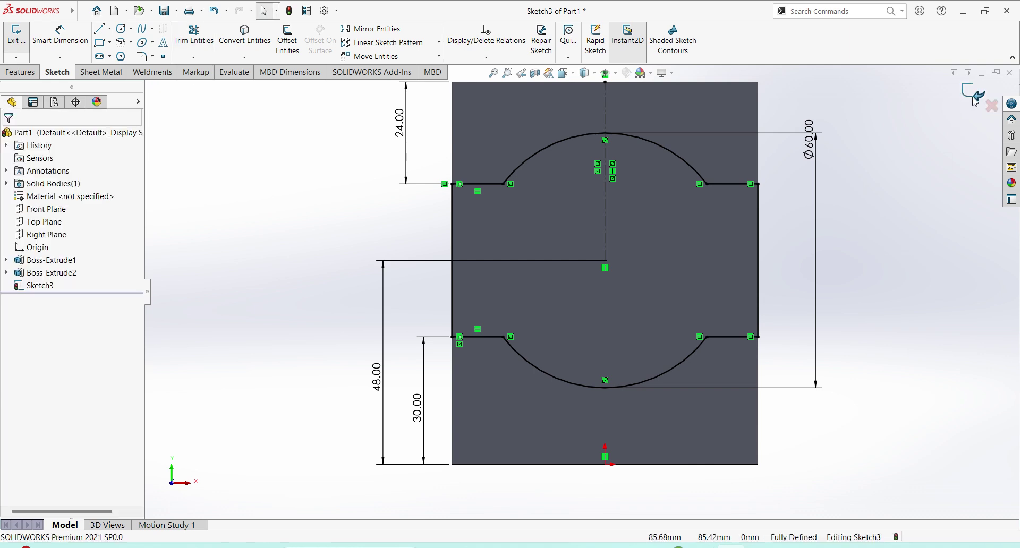
left_click(973, 96)
- Cut the slot profile 12 mm deep as a Blind cut, then check it against the reference image
left_click(192, 42)
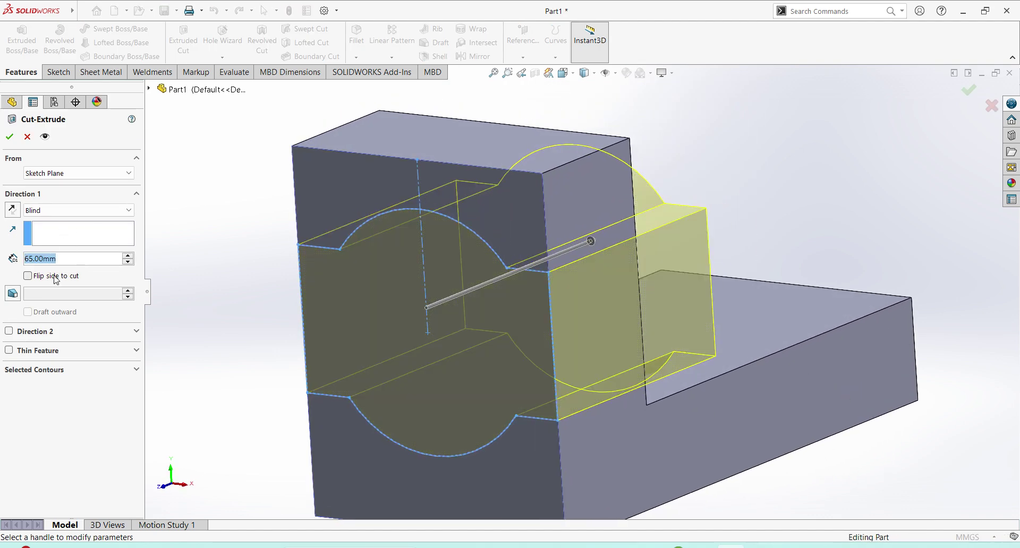
type("12")
key("Return")
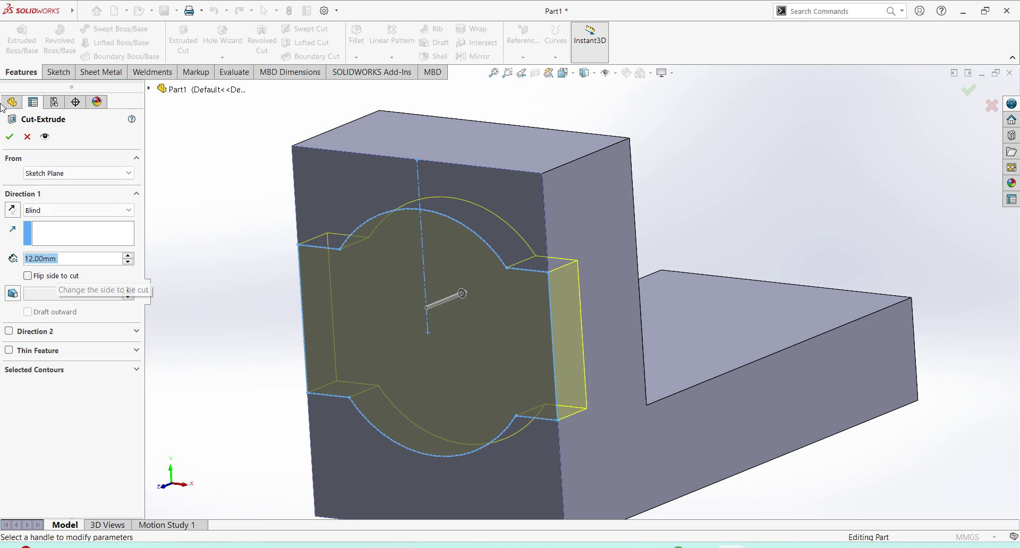
left_click(10, 136)
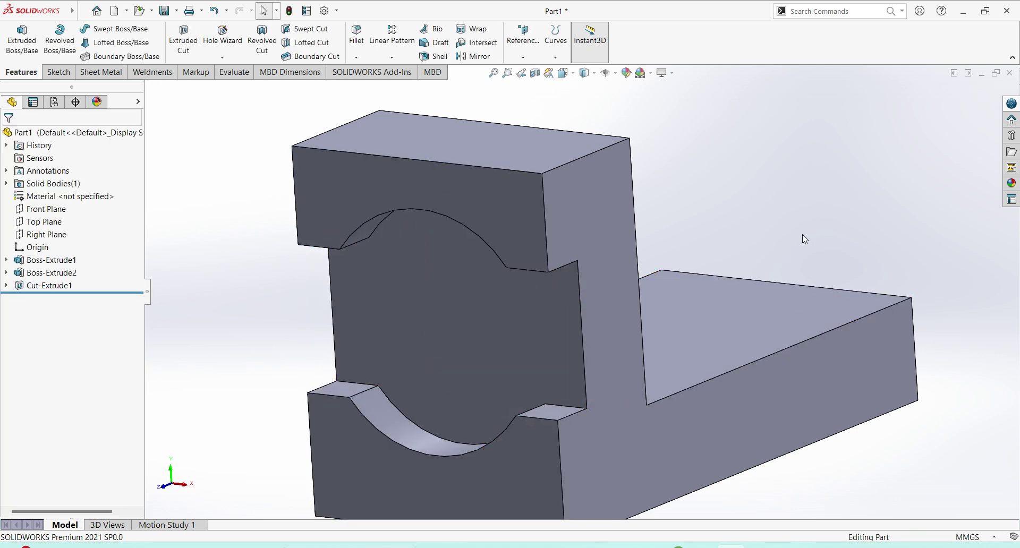
middle_click_drag(688, 244, 661, 347)
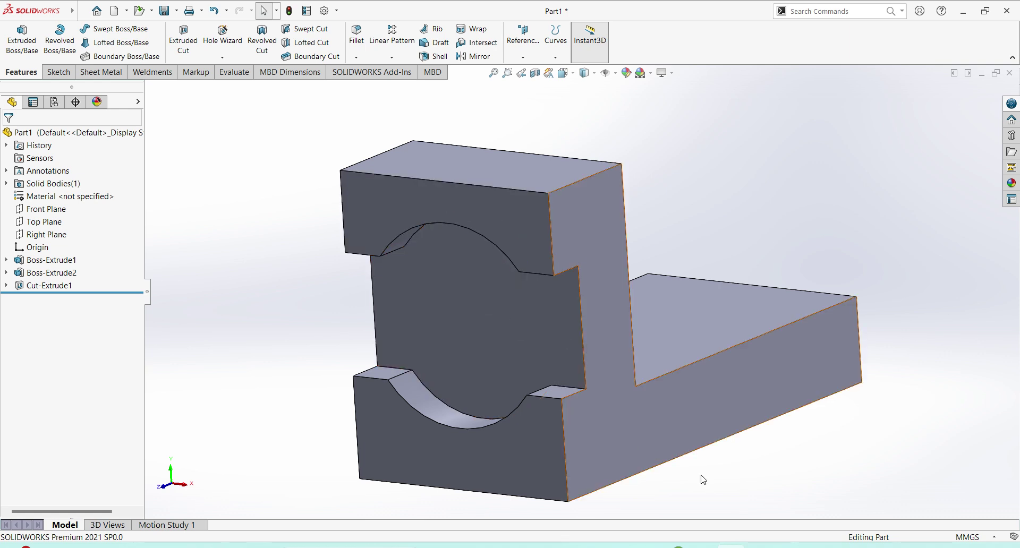
left_click(701, 544)
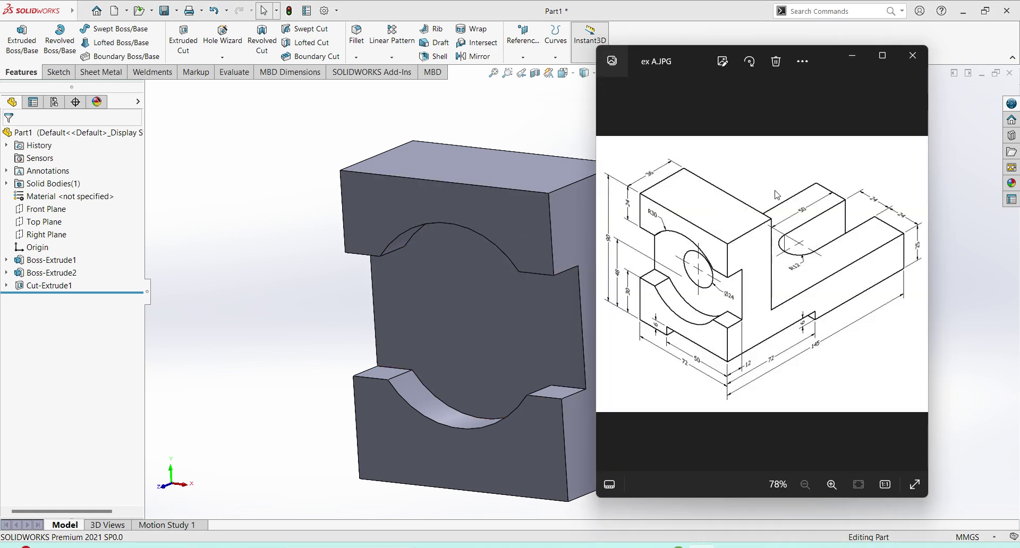
- Start a new sketch on the cut's recessed face, viewed normal to it
left_click(478, 348)
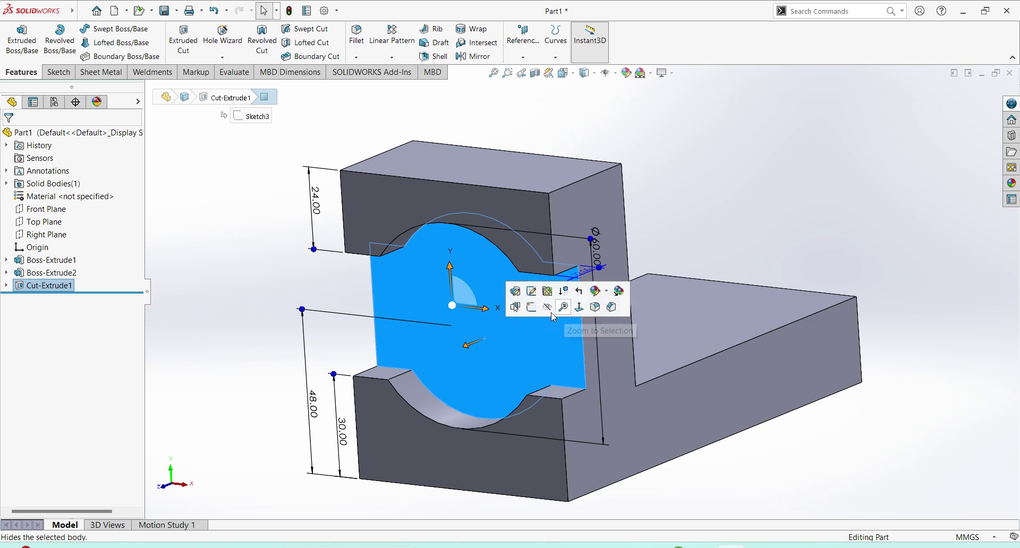
left_click(531, 307)
left_click(48, 298)
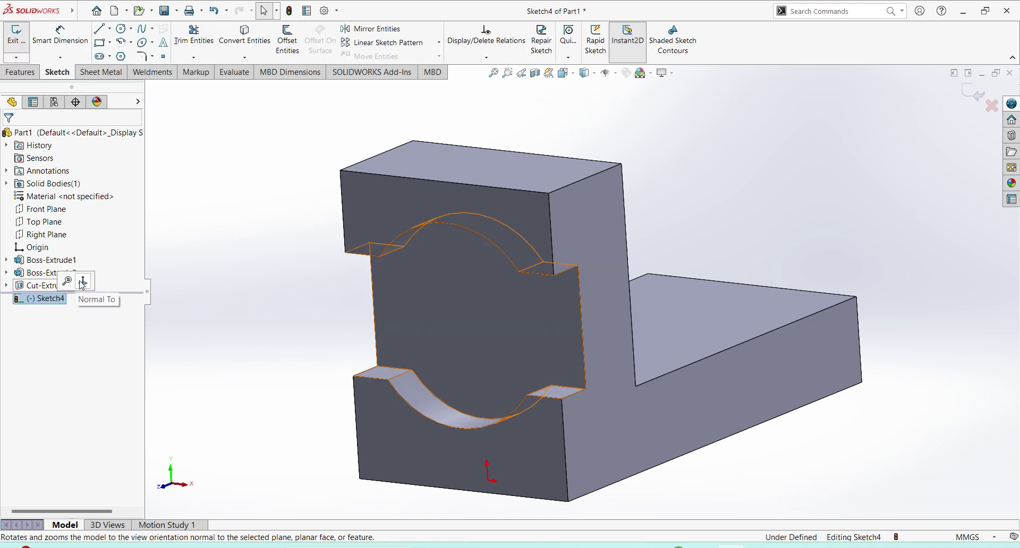
left_click(127, 279)
- Draw a circle at the arcs' centre point, dimension it to Ø24 mm, and exit the sketch
left_click(121, 28)
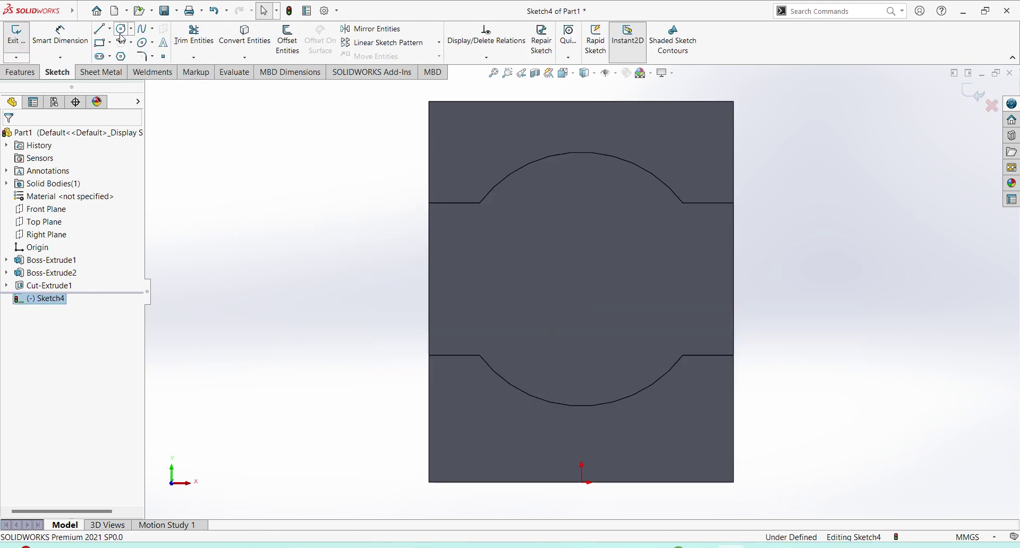
left_click(581, 279)
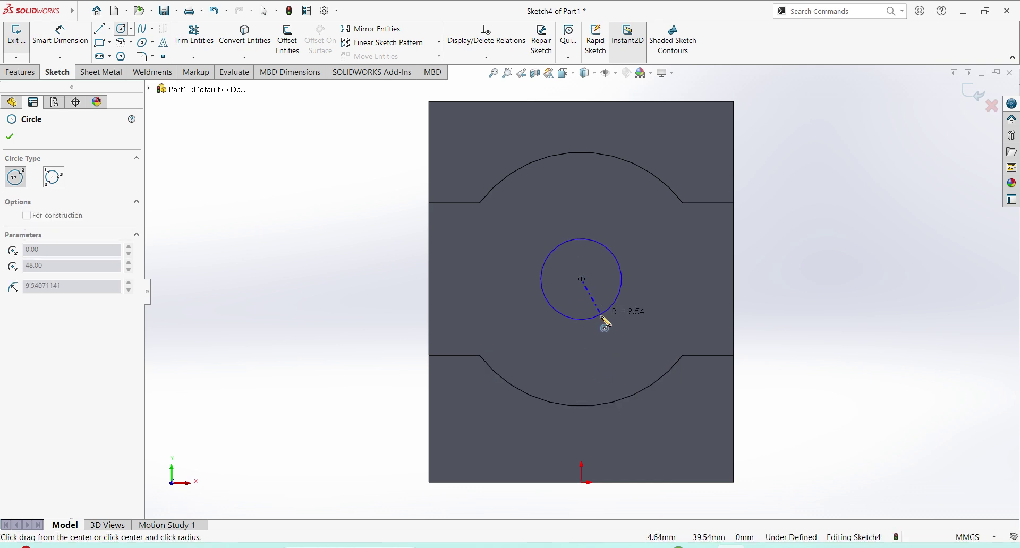
left_click(604, 321)
right_click_drag(637, 319, 661, 222)
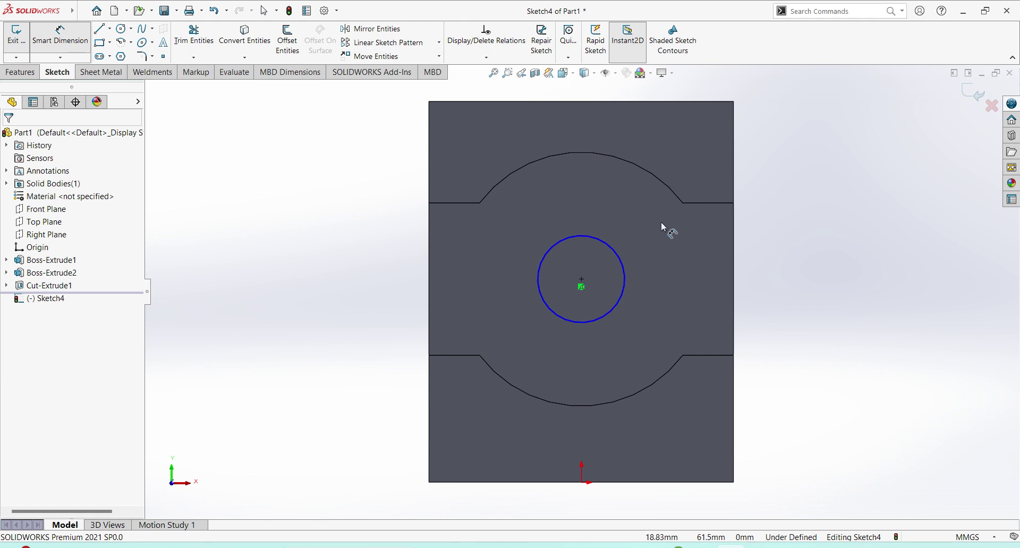
left_click(625, 271)
left_click(672, 260)
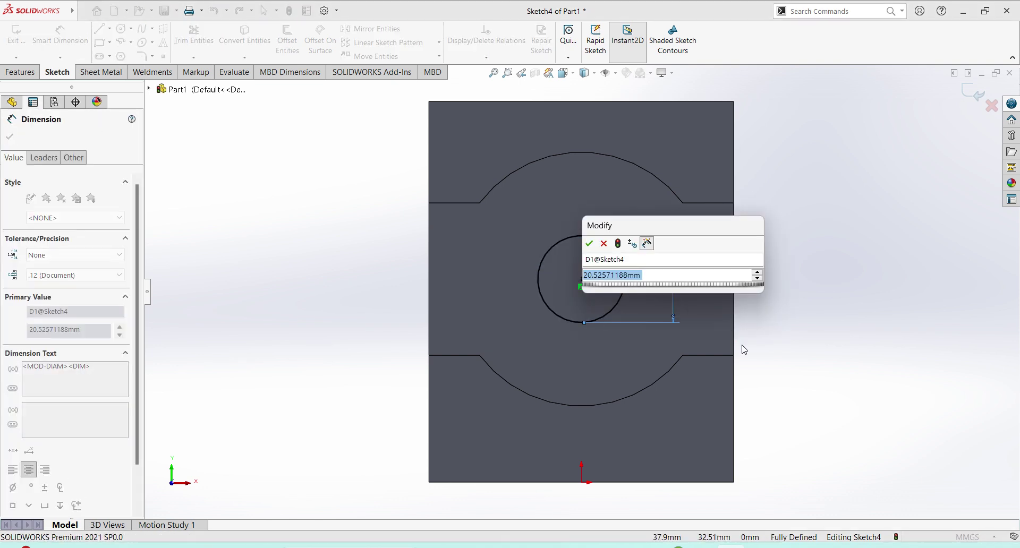
type("24")
key("Return")
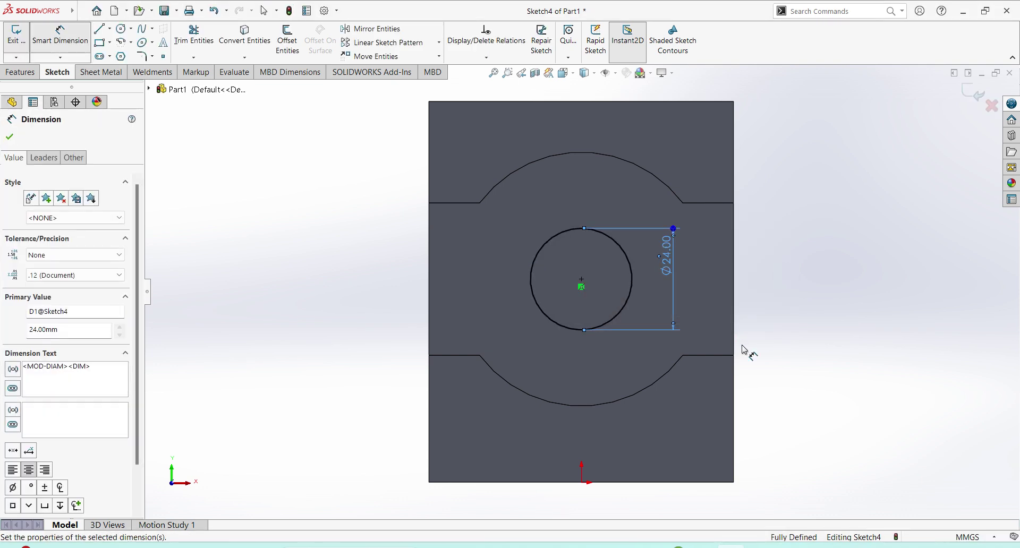
left_click(978, 94)
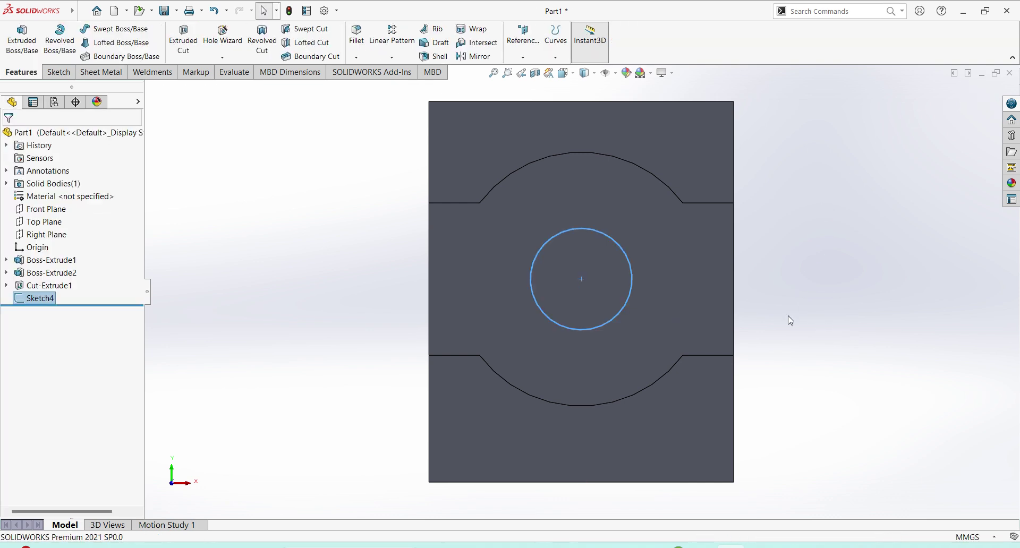
- Cut the Ø24 circle Up To Surface at the back face, making a round hole
left_click(183, 38)
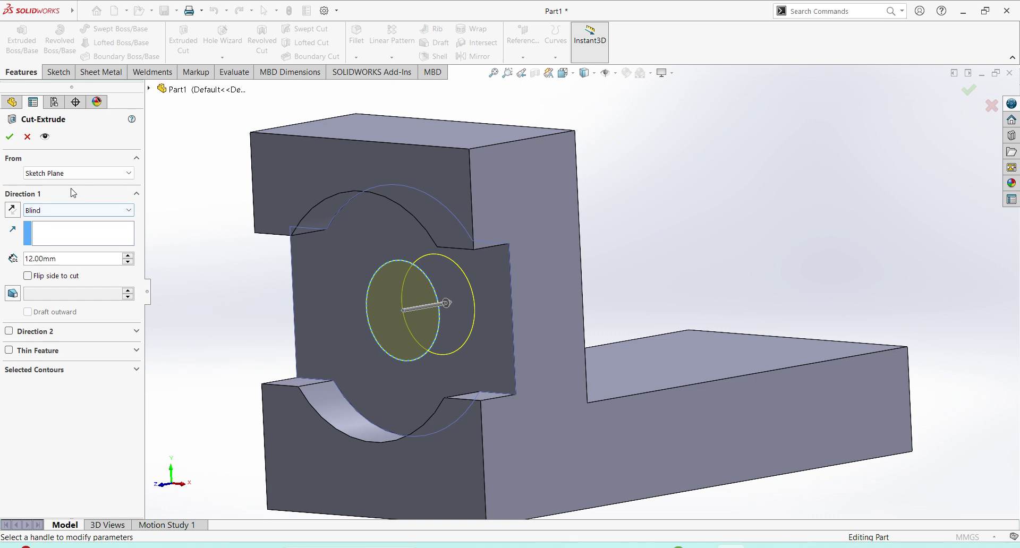
left_click(105, 212)
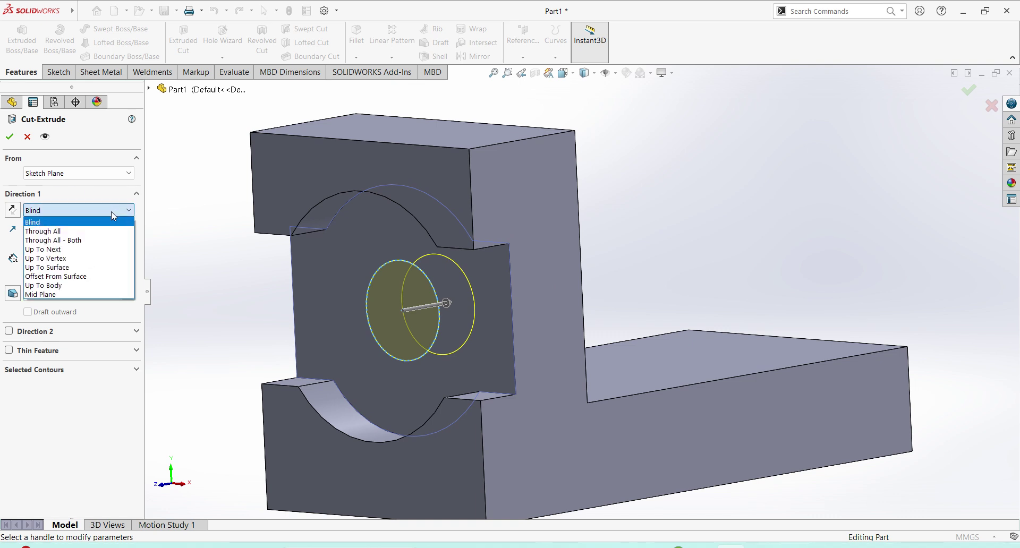
left_click(84, 267)
middle_click_drag(391, 304, 460, 232)
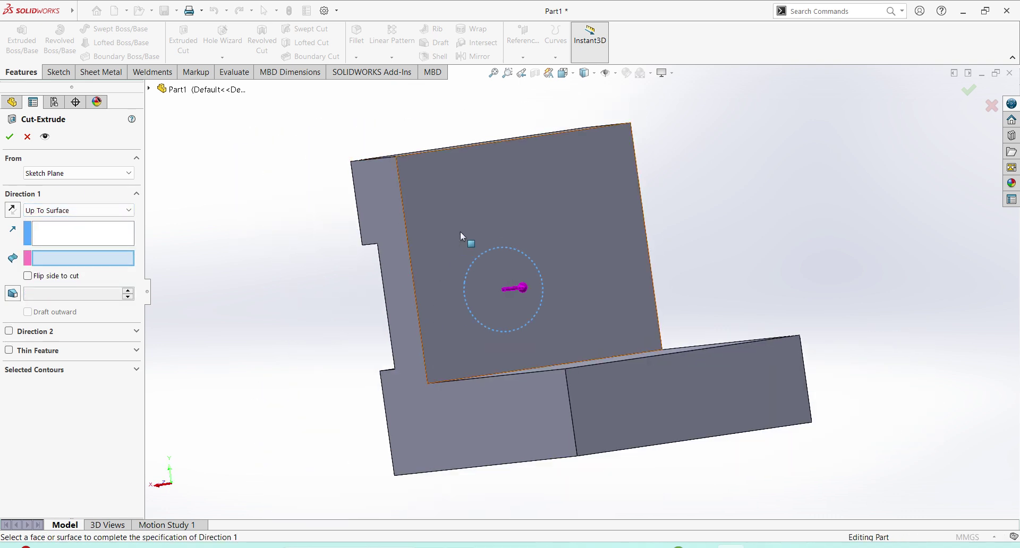
left_click(461, 230)
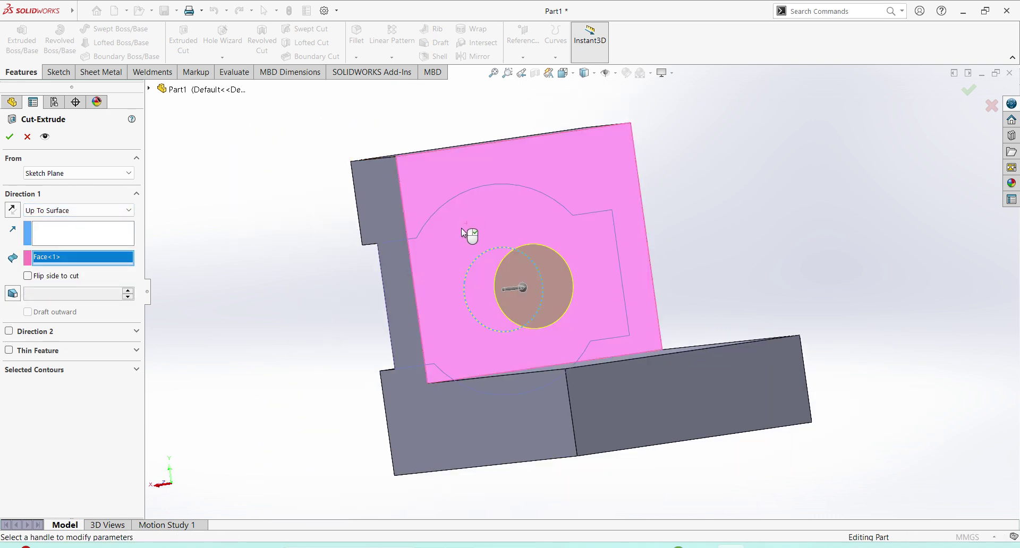
left_click(10, 137)
middle_click_drag(269, 280, 342, 282)
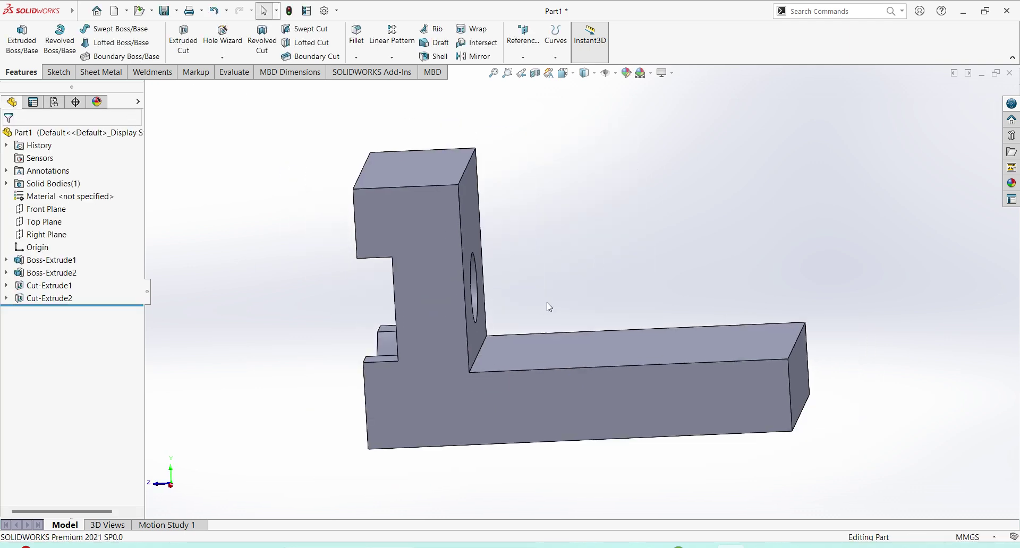
mouse_move(550, 307)
middle_mouse_down()
mouse_move(601, 282)
mouse_move(540, 314)
mouse_move(611, 298)
middle_mouse_up()
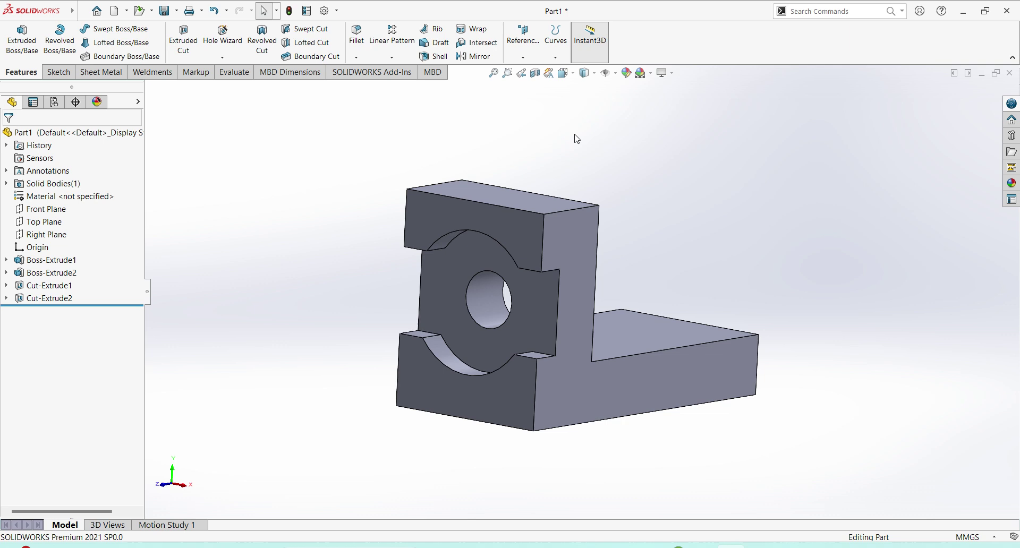
- Return to isometric view, check the reference, and start a sketch on the base's top face
left_click(564, 72)
left_click(608, 116)
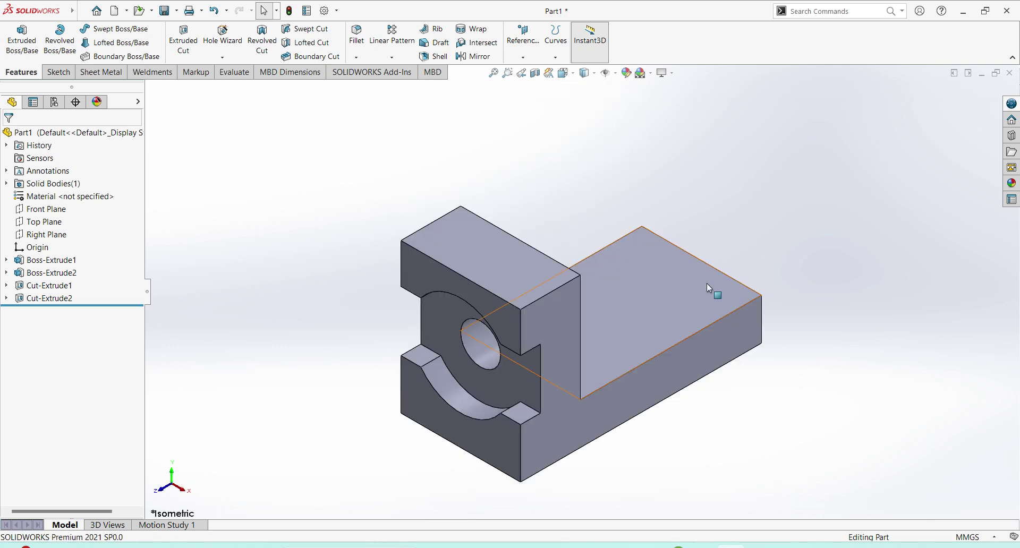
scroll(787, 403, "down", 1)
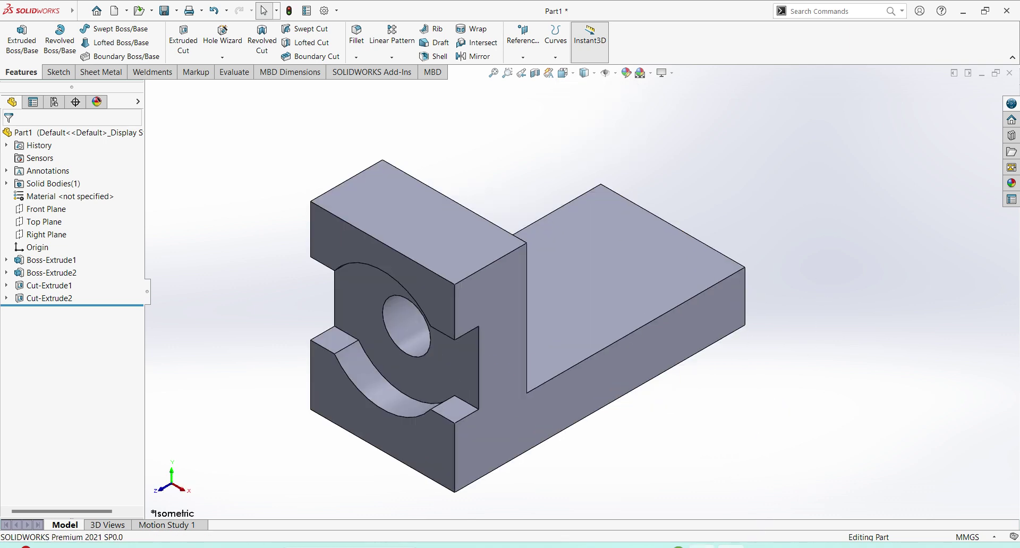
key("alt+Tab")
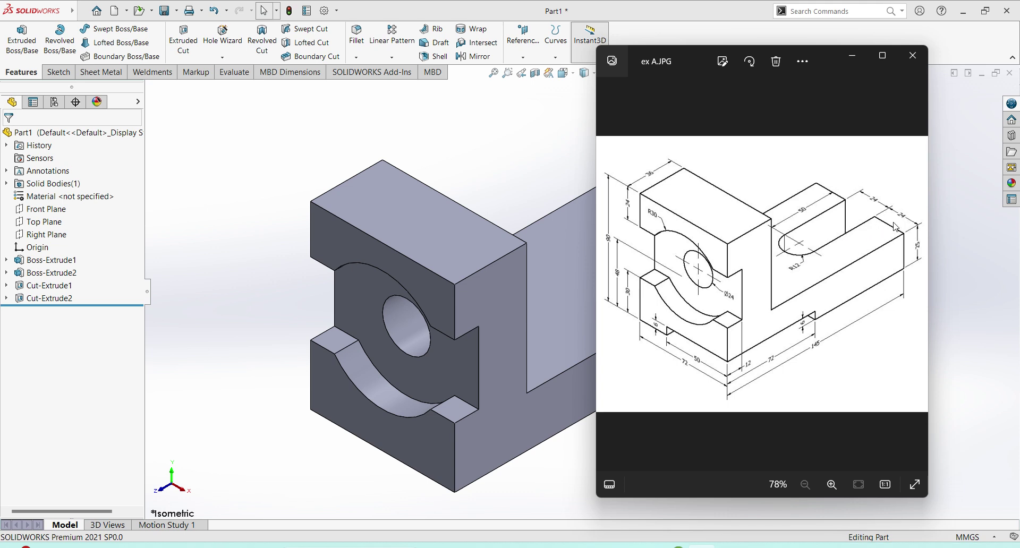
left_click(585, 296)
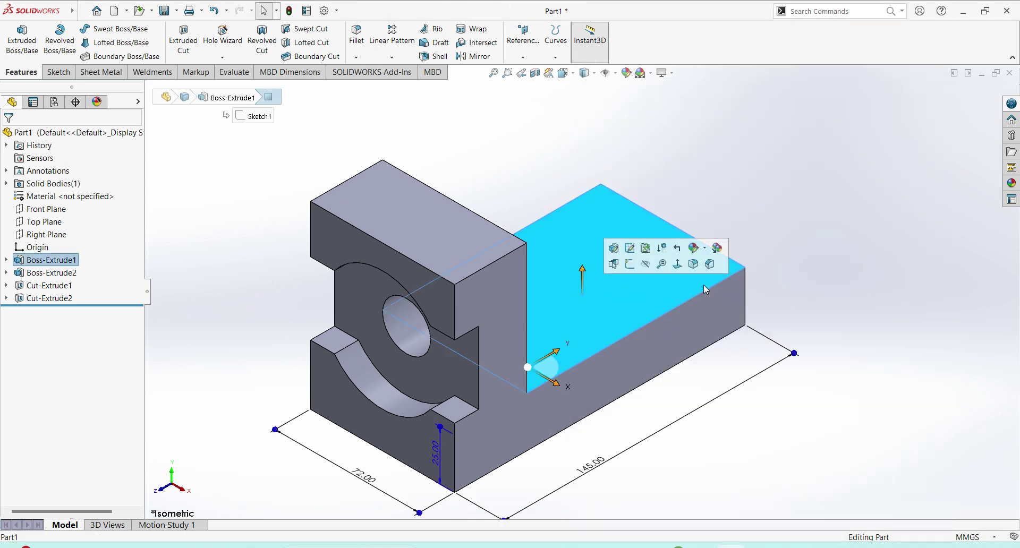
left_click(630, 268)
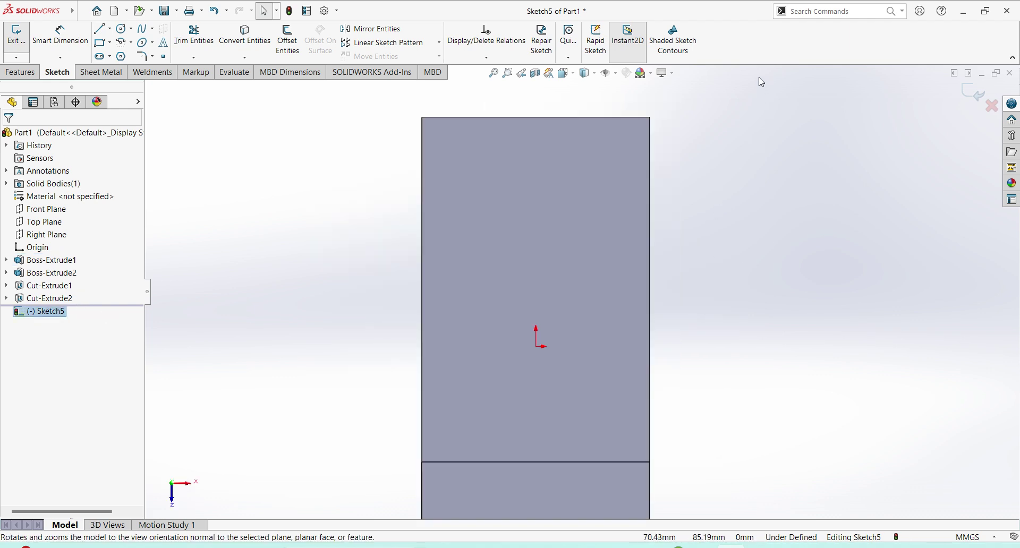
- Sketch a small circle on the base top face plus left, top and right slot lines
left_click(122, 29)
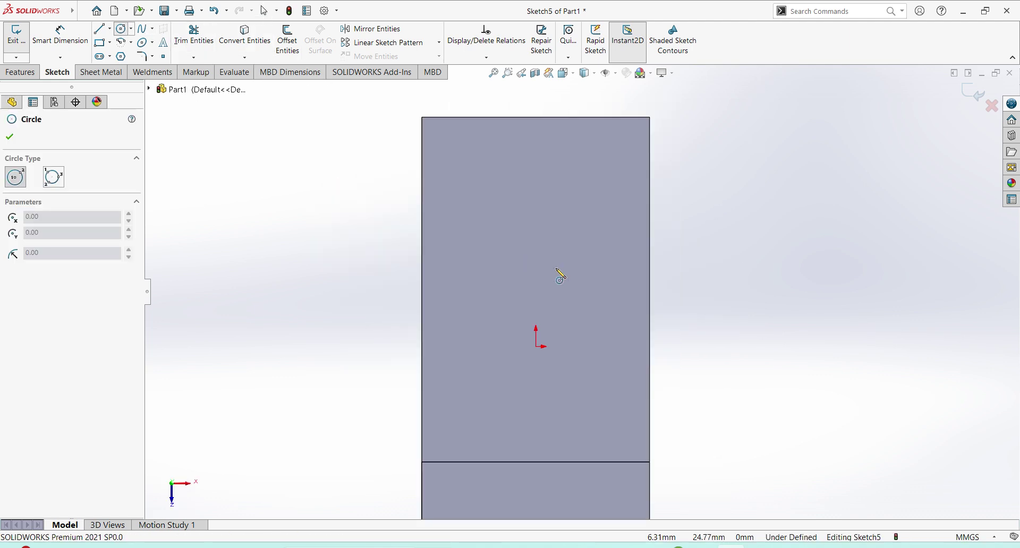
left_click_drag(530, 257, 550, 277)
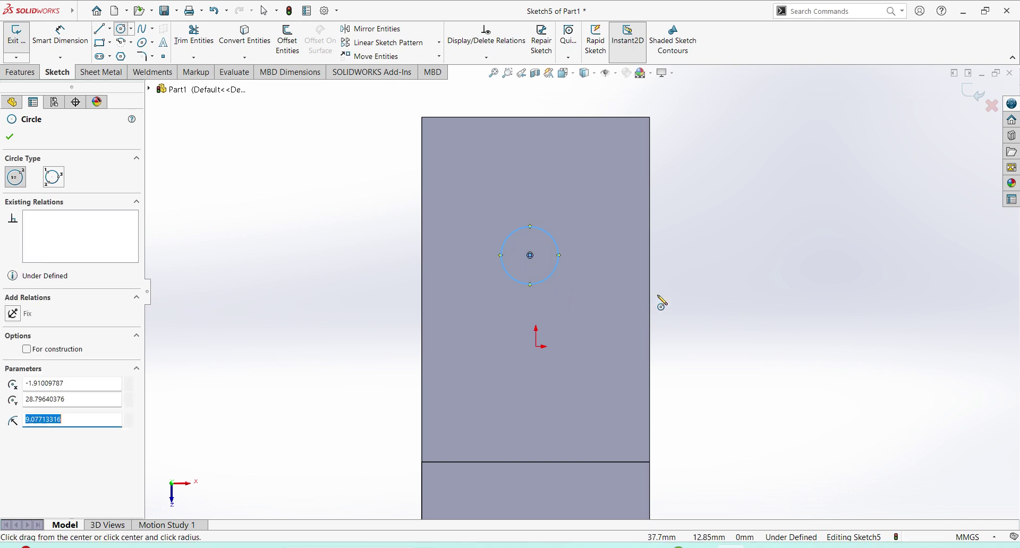
left_click(99, 29)
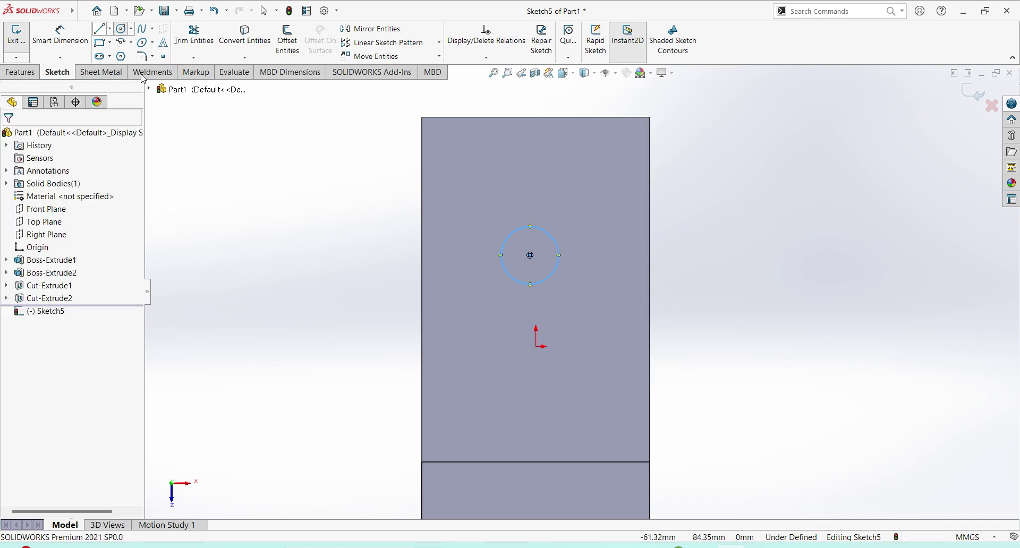
left_click(500, 255)
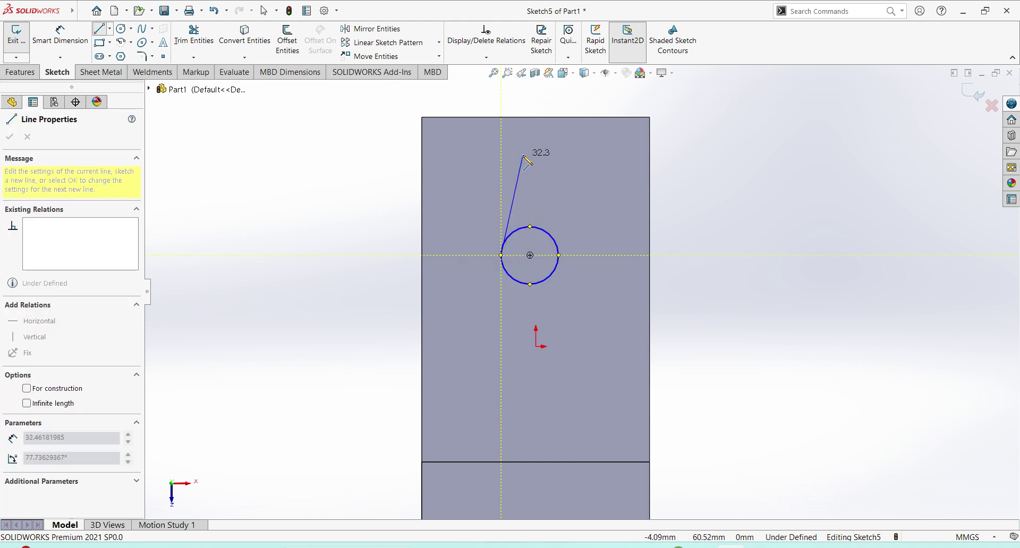
left_click(501, 117)
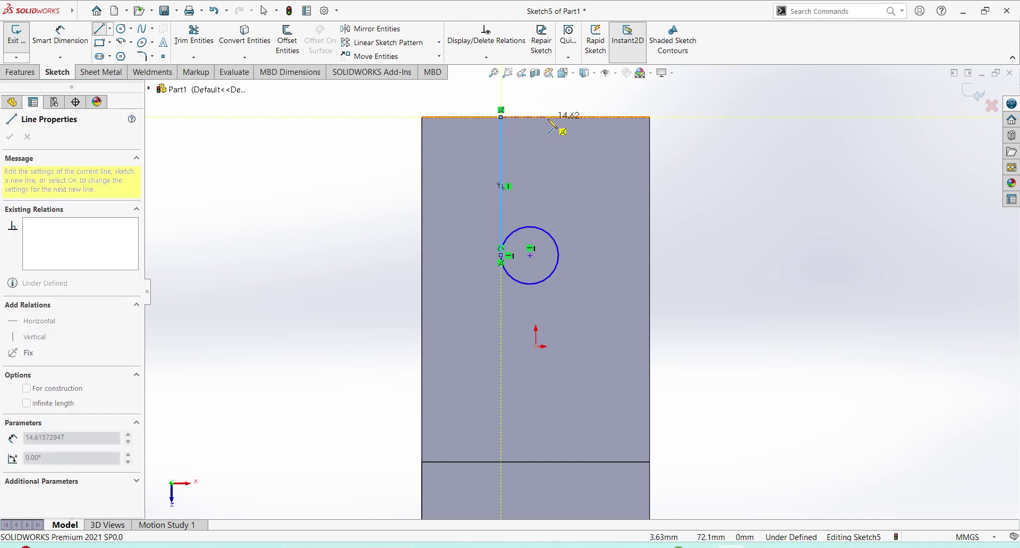
left_click(558, 117)
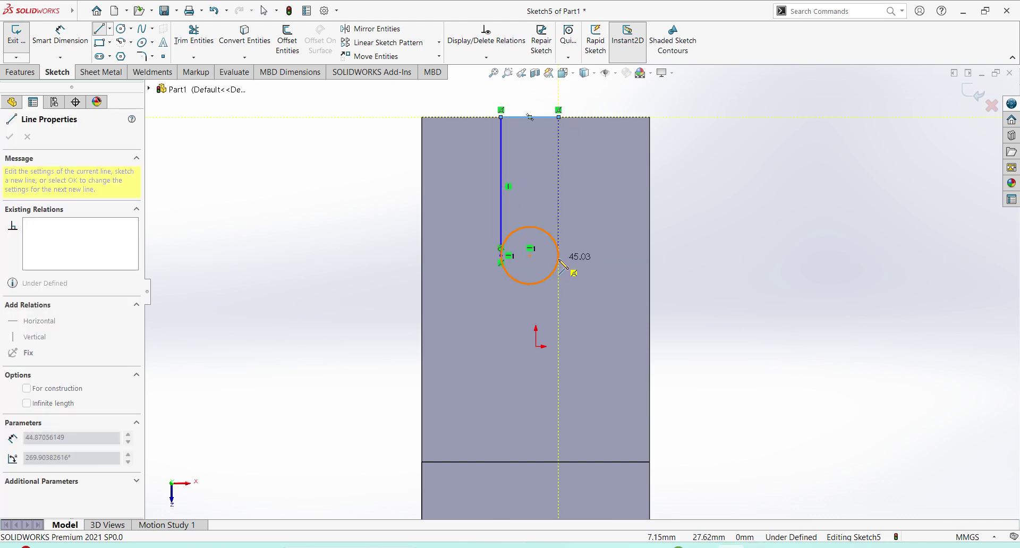
left_click(558, 255)
right_click(780, 265)
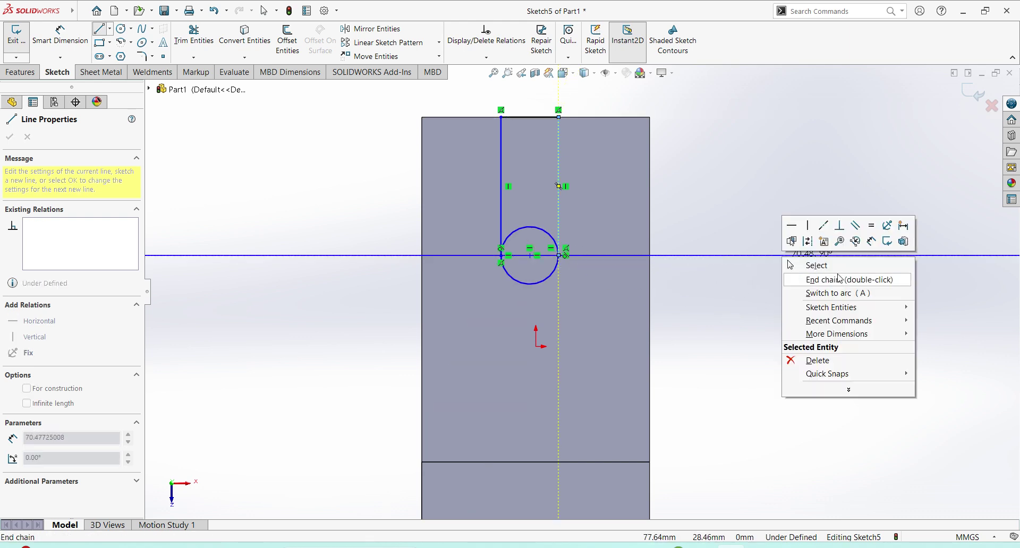
left_click(828, 337)
key("Escape")
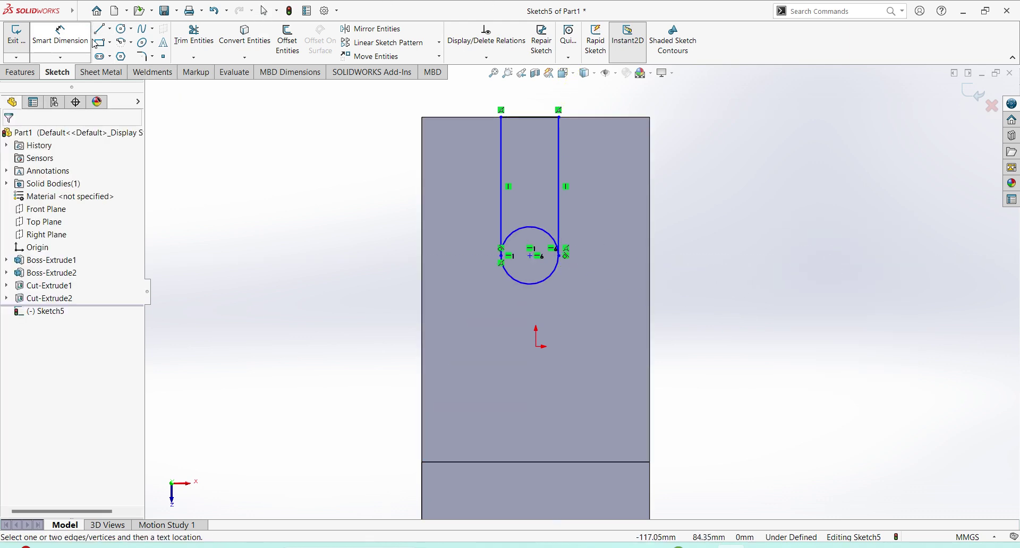
- Dimension the slot circle to Ø24 and its right line 24 mm from the edge
left_click(60, 36)
left_click(551, 278)
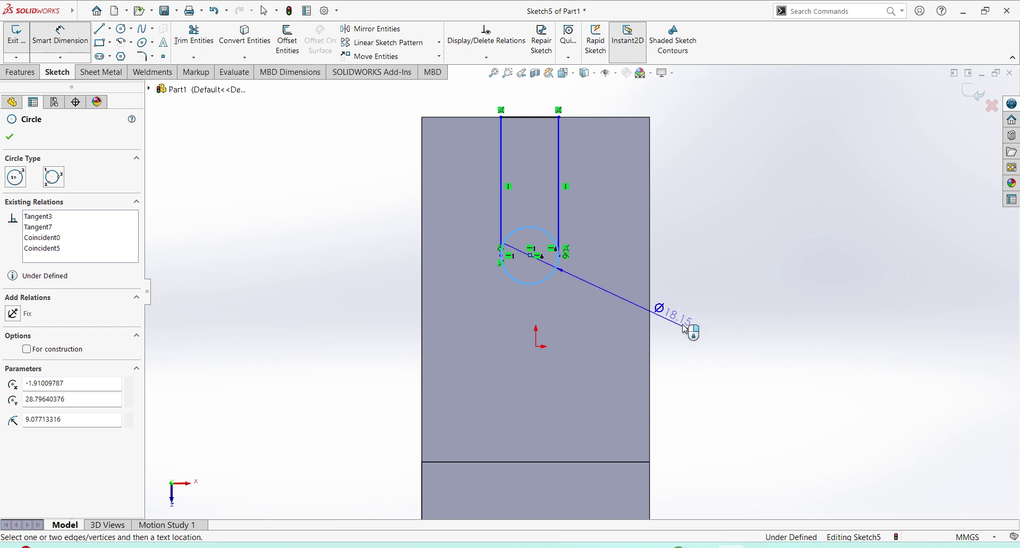
left_click(691, 337)
type("24")
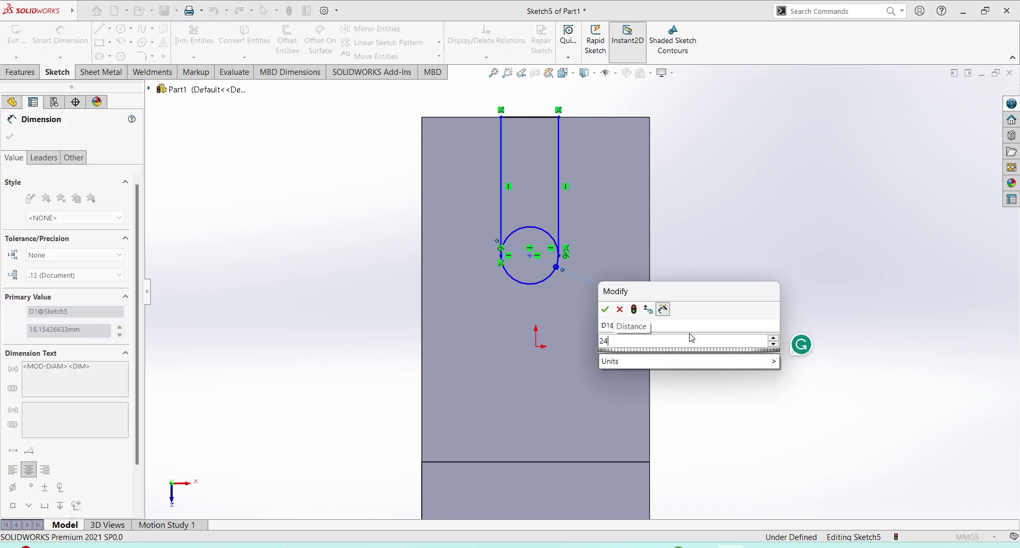
key("Return")
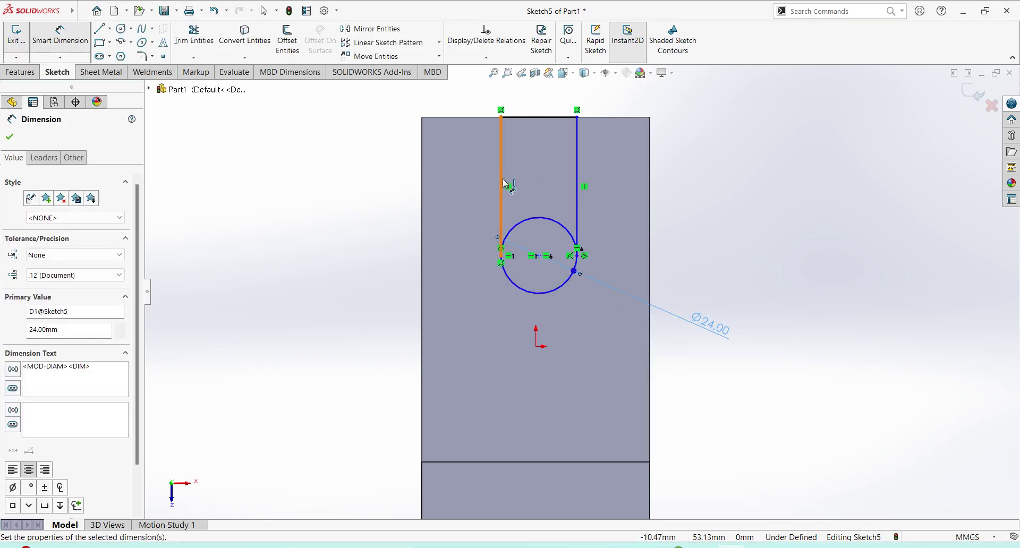
left_click(578, 162)
left_click(616, 162)
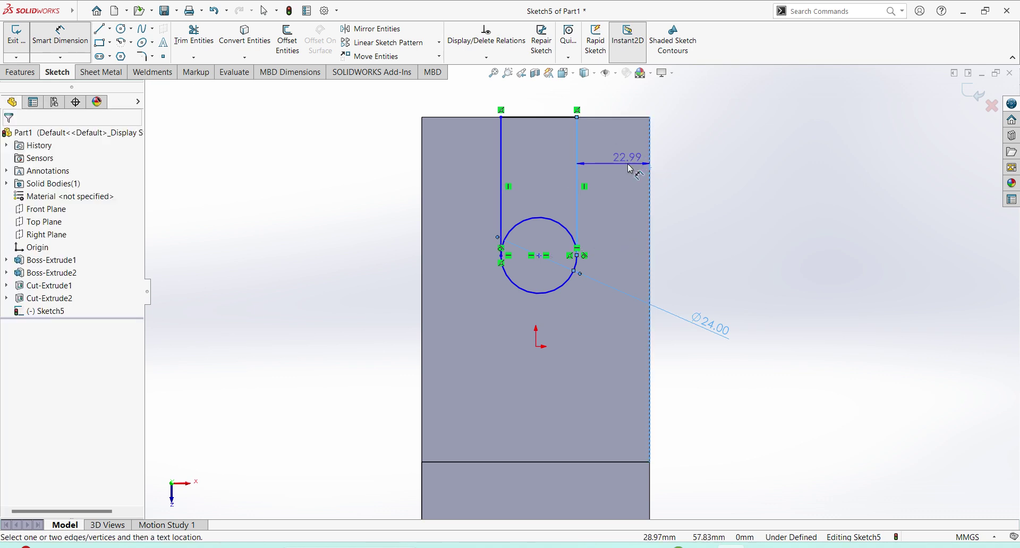
type("24")
key("Return")
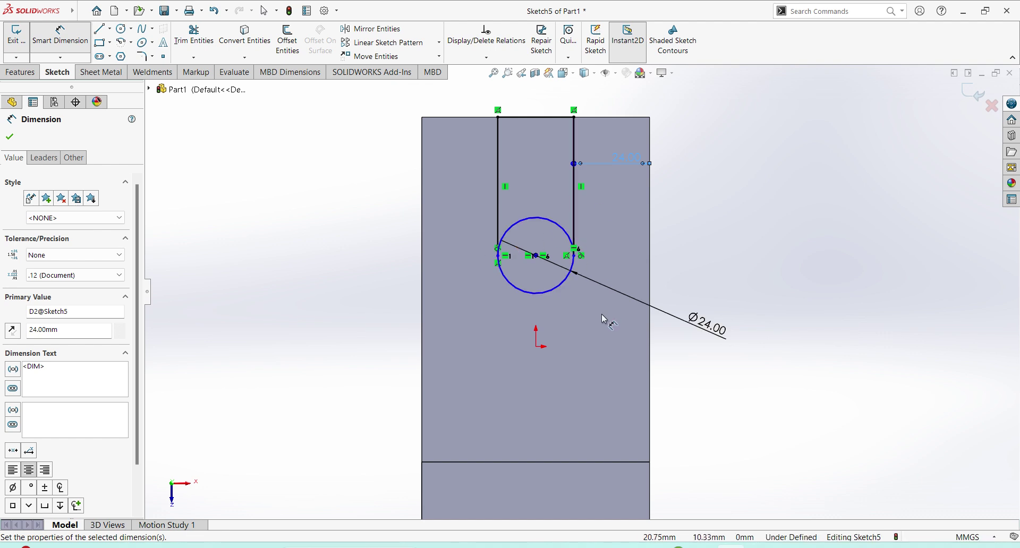
key("Escape")
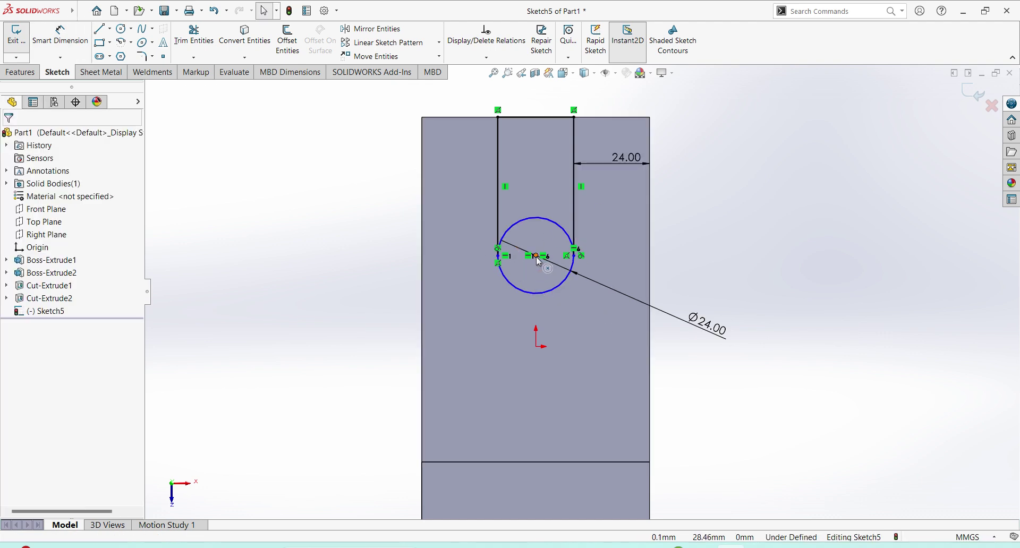
- Add a vertical relation between the circle centre and origin, then undo it
left_click(536, 256)
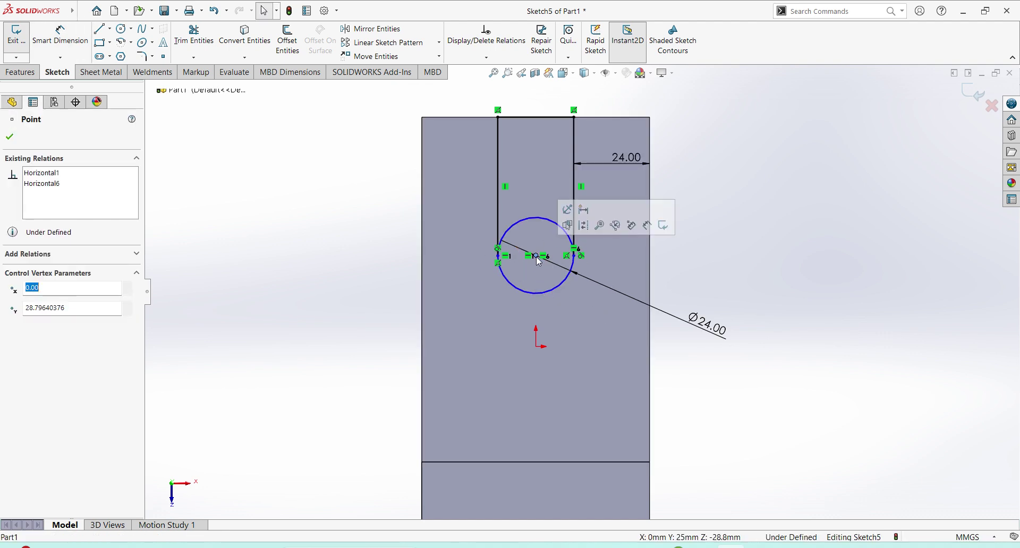
left_click(536, 346, "ctrl")
left_click(16, 343)
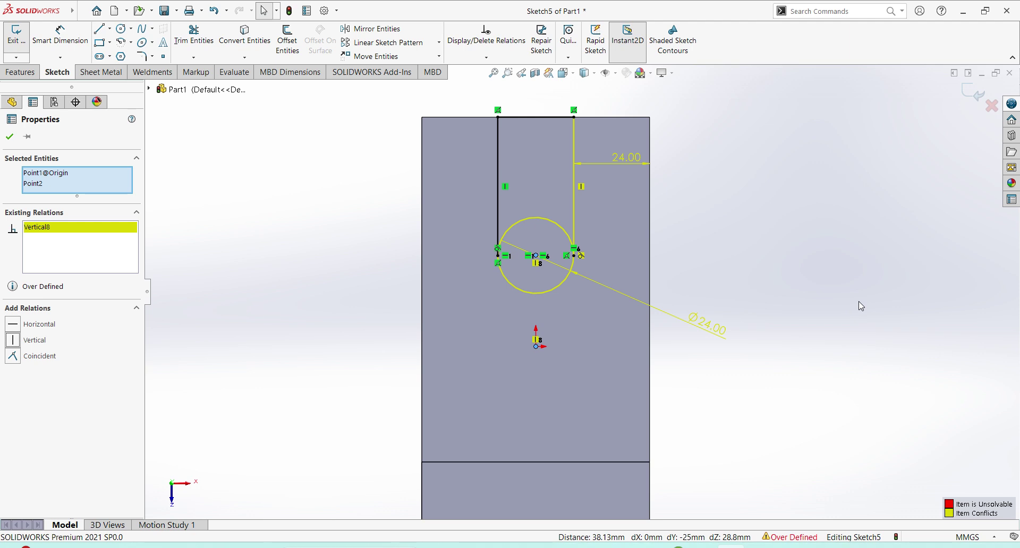
key("ctrl+z")
left_click(843, 306)
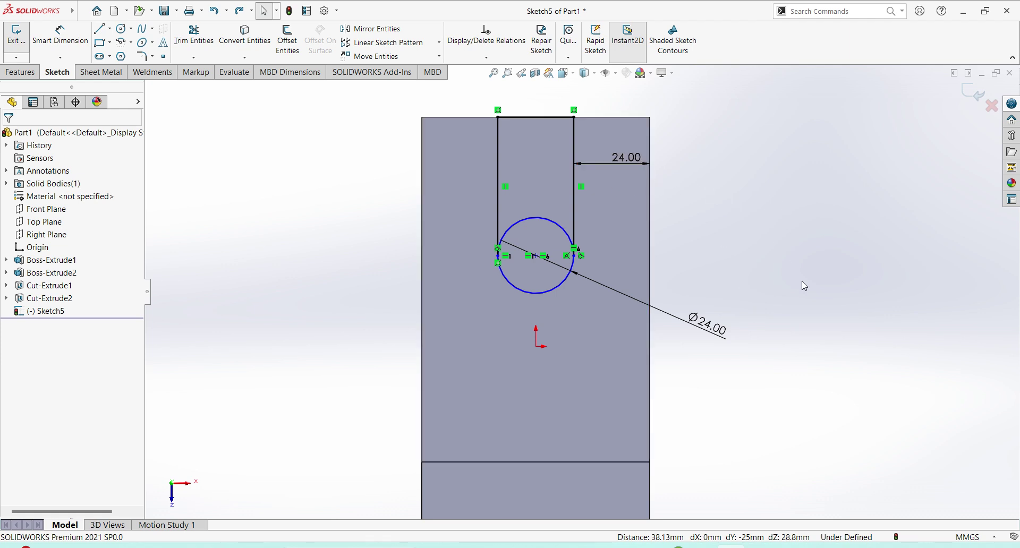
- Dimension the slot depth to 50 mm and trim away the circle's upper arc
key("d")
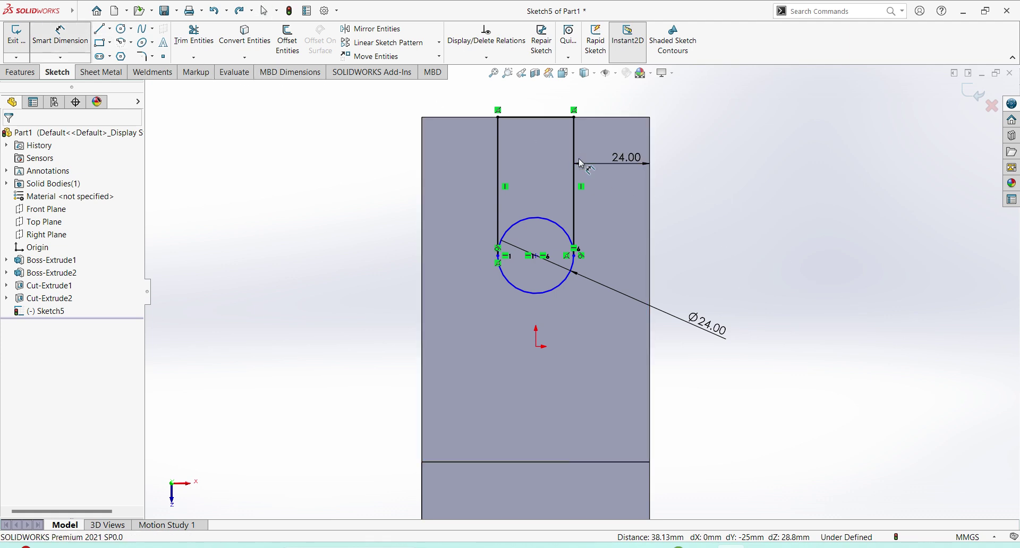
left_click(499, 162)
left_click(393, 195)
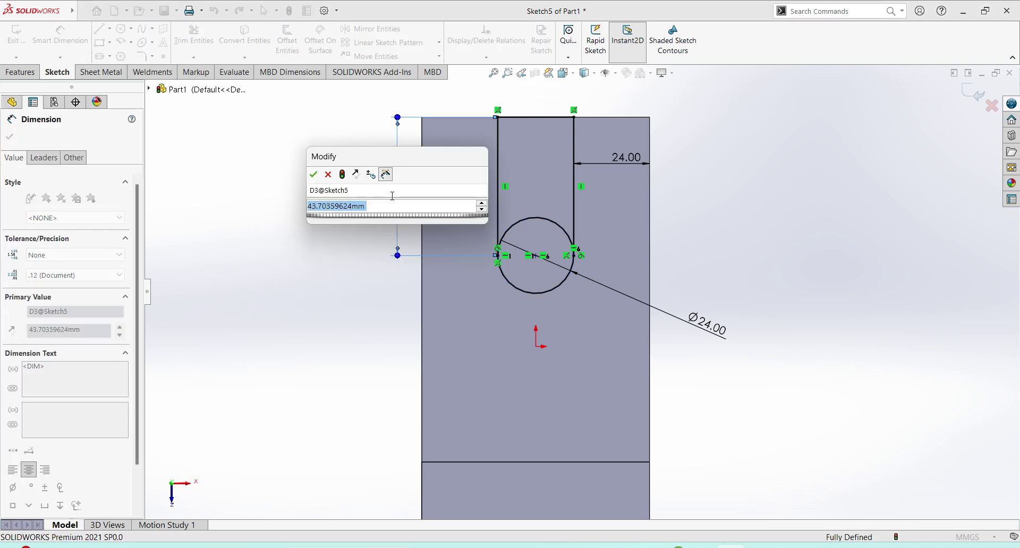
type("50")
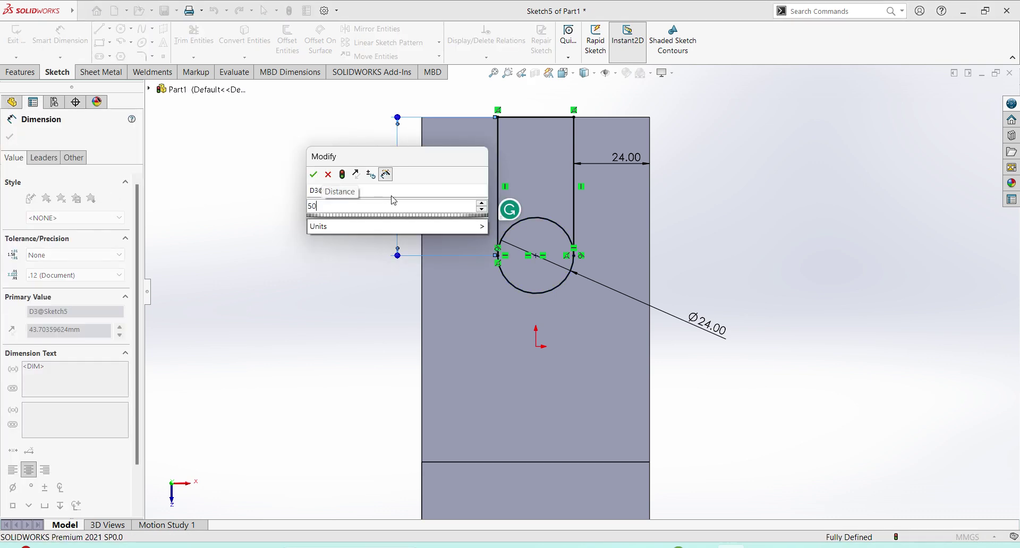
key("Return")
key("Escape")
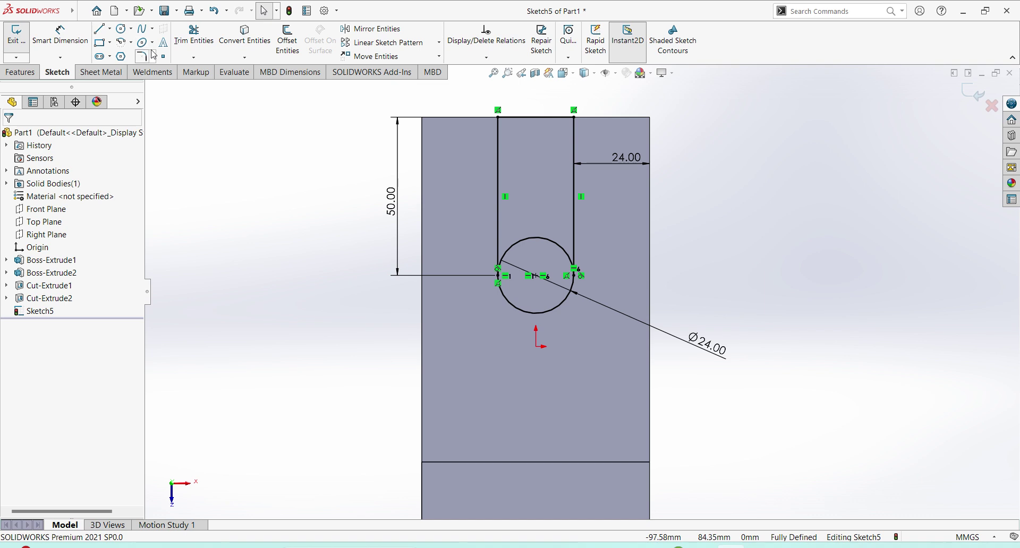
left_click(194, 34)
left_click(523, 244)
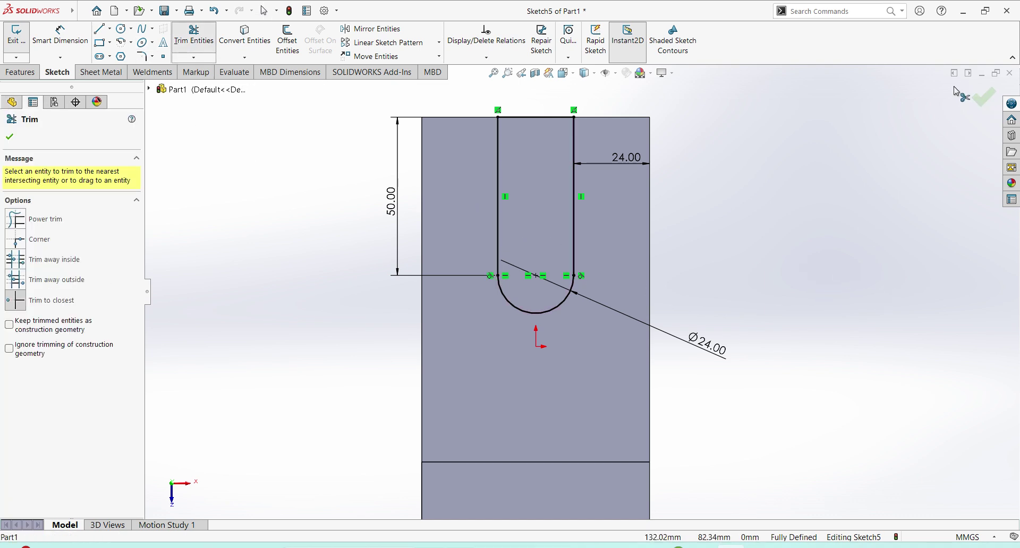
left_click(984, 97)
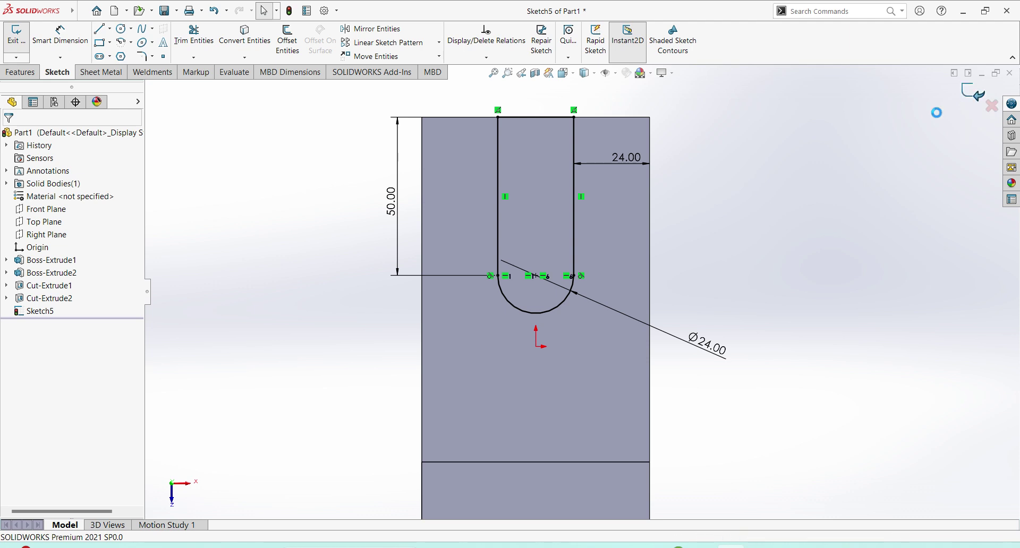
- Cut the U-slot sketch Through All to slice it through the part
left_click(183, 38)
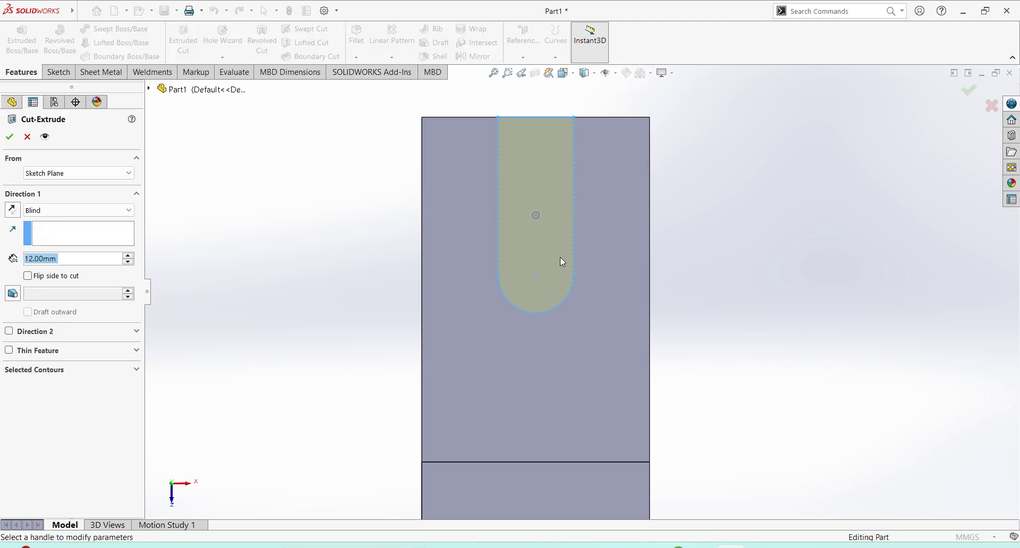
left_click(98, 213)
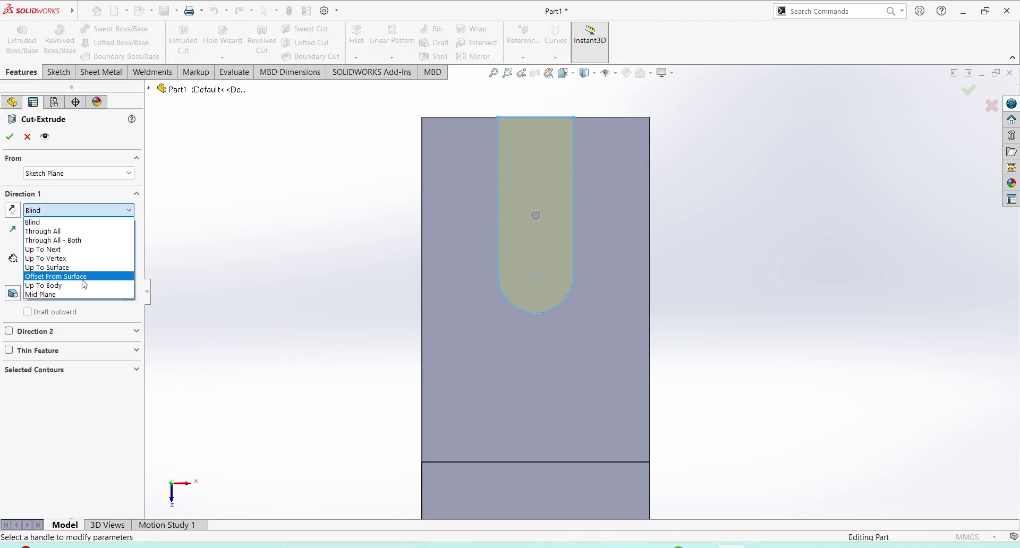
left_click(76, 234)
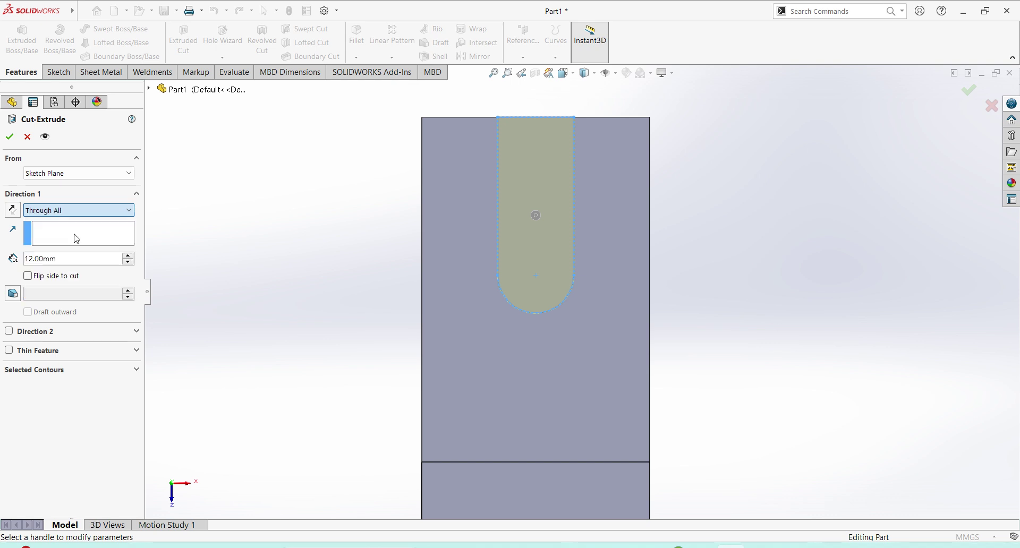
left_click(15, 138)
mouse_move(615, 346)
middle_mouse_down()
mouse_move(552, 250)
mouse_move(632, 369)
middle_mouse_up()
left_click(552, 250)
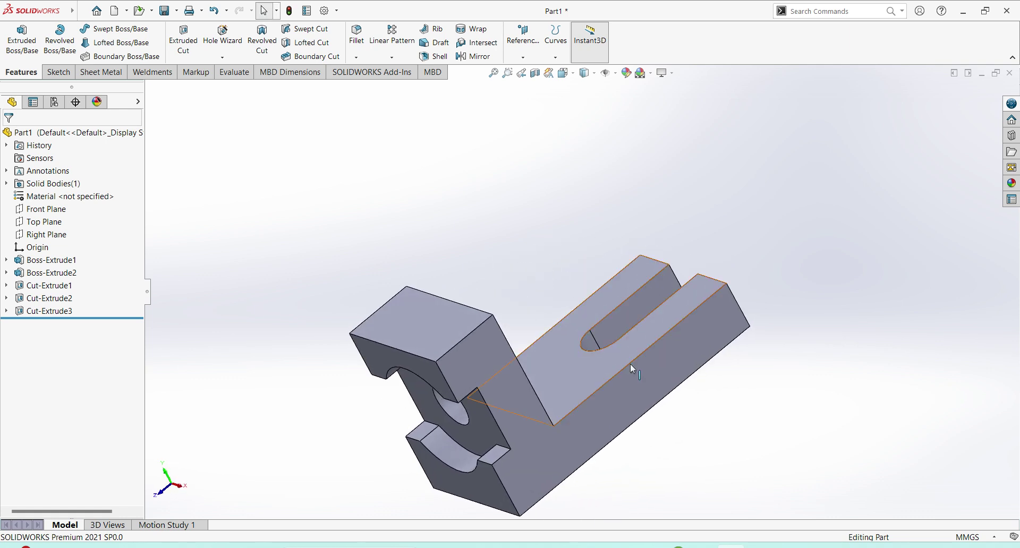
- Switch to isometric view and bring up the reference drawing ex A.JPG
left_click(563, 73)
left_click(624, 103)
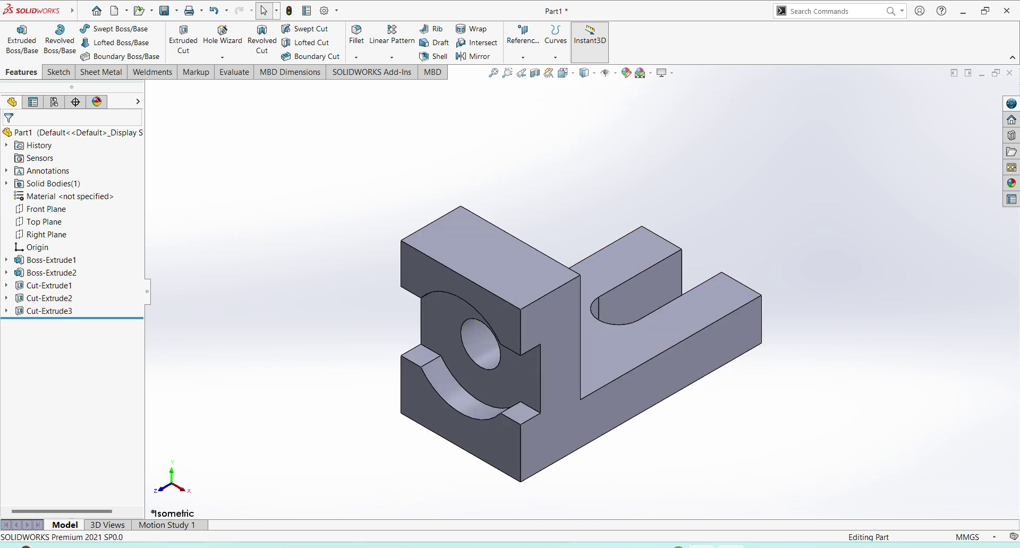
left_click(742, 545)
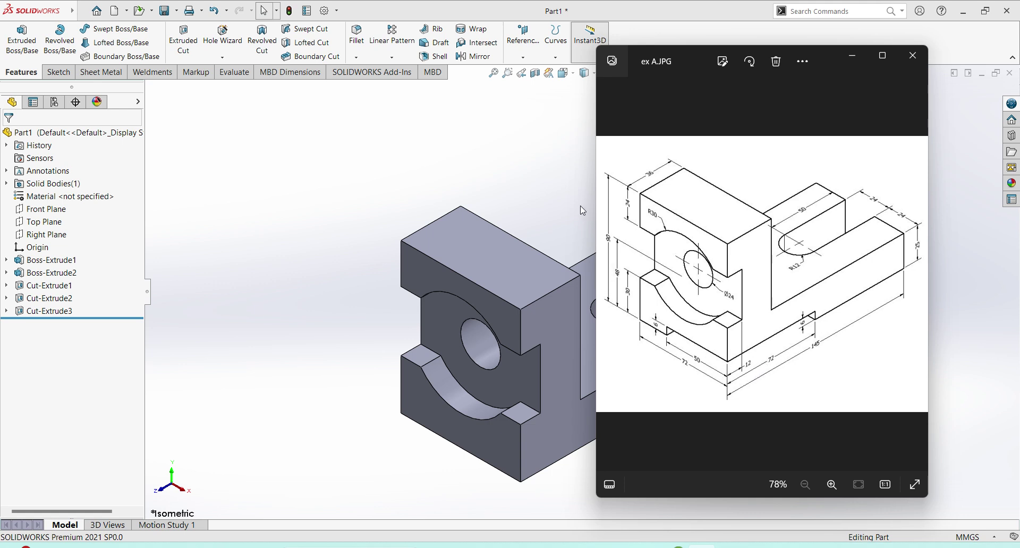
- Start a new sketch on the part's L-shaped side face, viewed normal to it
left_click(586, 396)
left_click(564, 423)
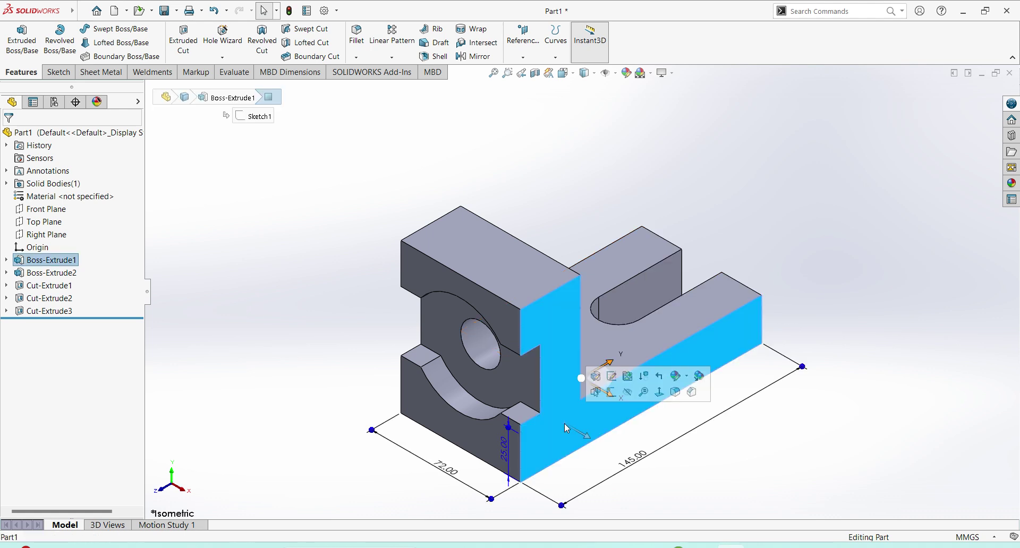
left_click(611, 392)
left_click(46, 324)
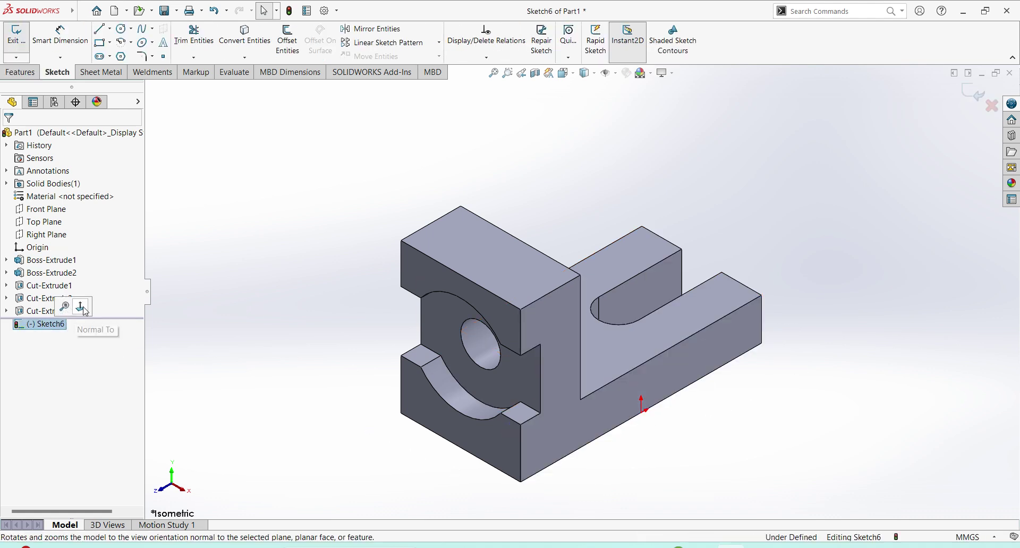
left_click(82, 308)
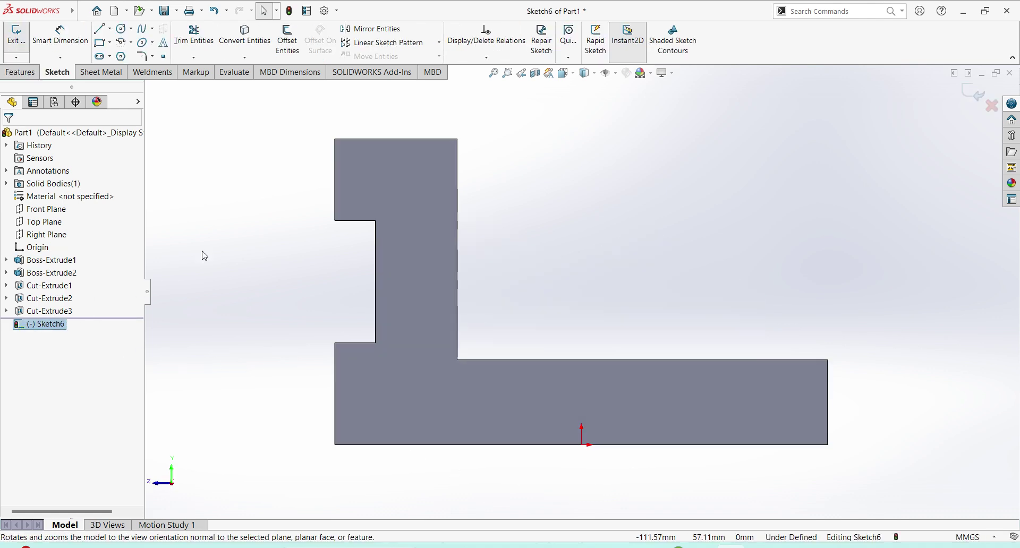
- Draw a rectangle along the bottom edge, dimension it 6 mm tall by 72 mm long
left_click(99, 42)
left_click(334, 444)
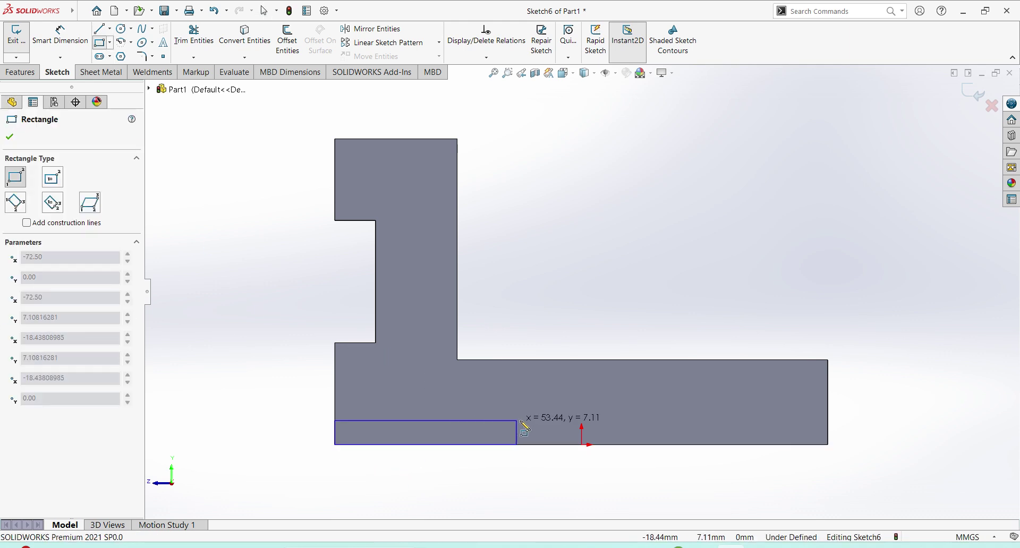
left_click(615, 418)
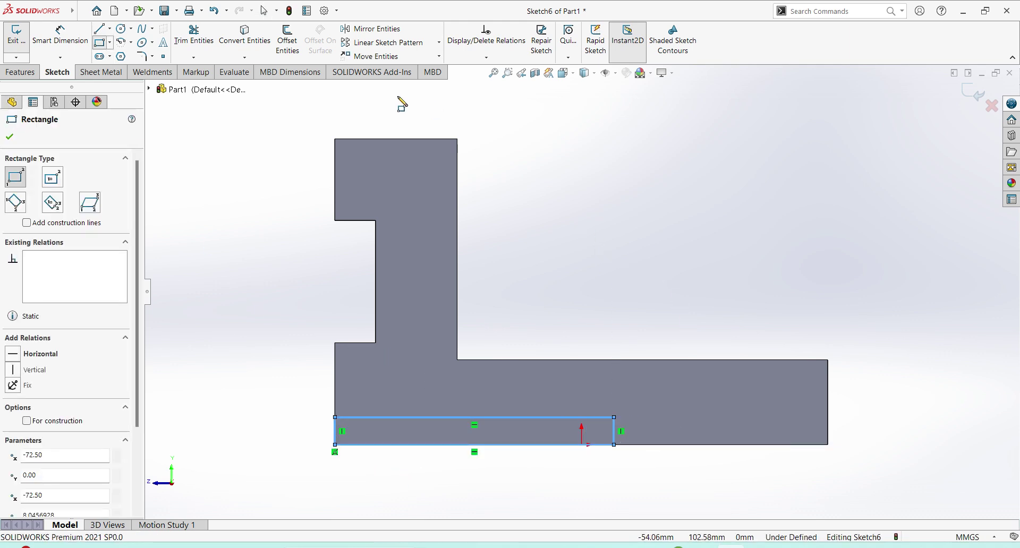
left_click(68, 49)
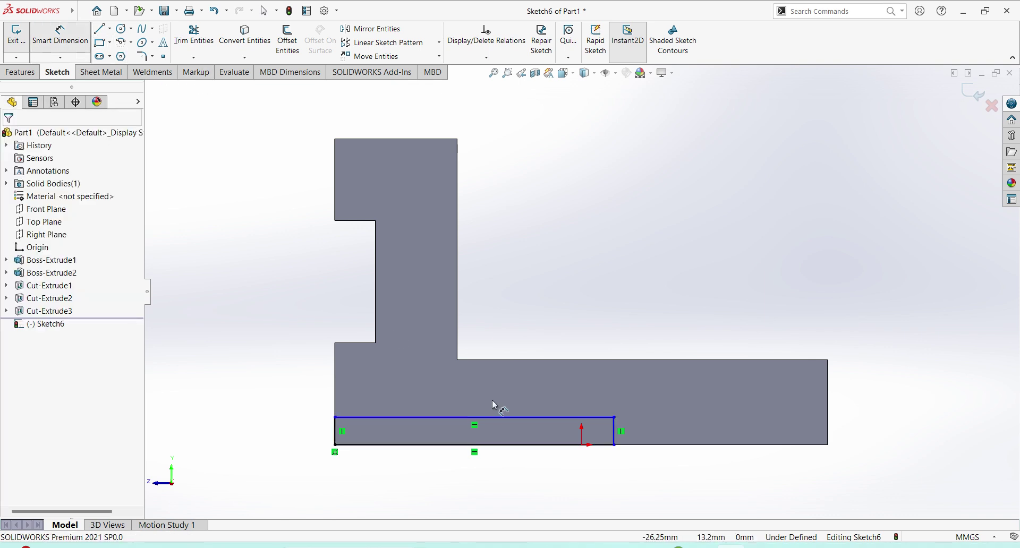
left_click(614, 438)
left_click(663, 434)
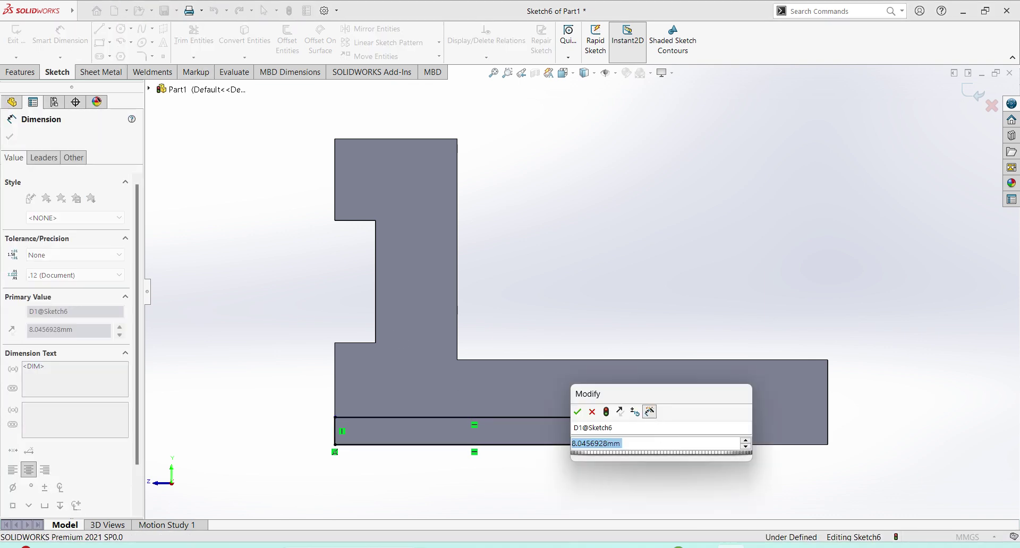
type("6")
key("Return")
left_click(531, 424)
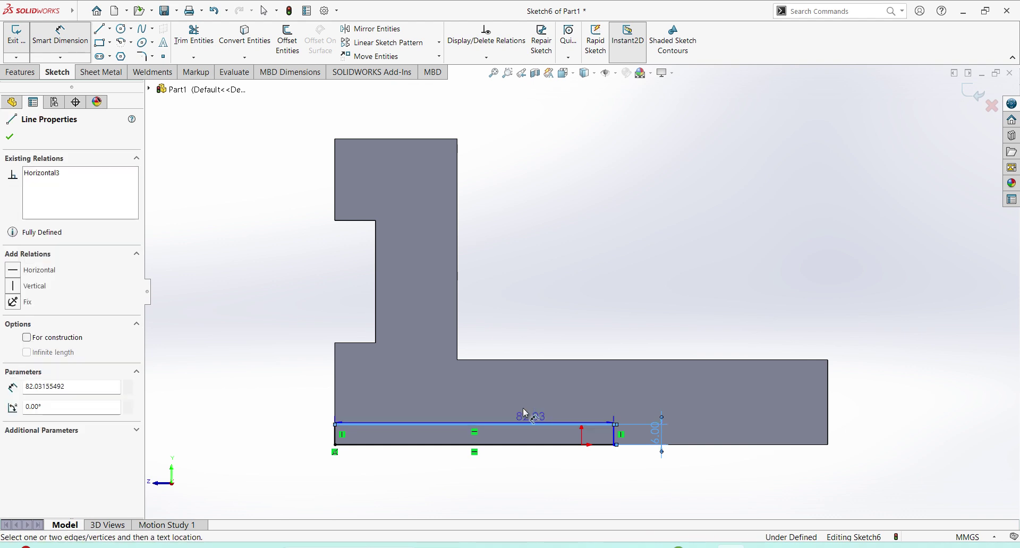
left_click(520, 414)
type("72")
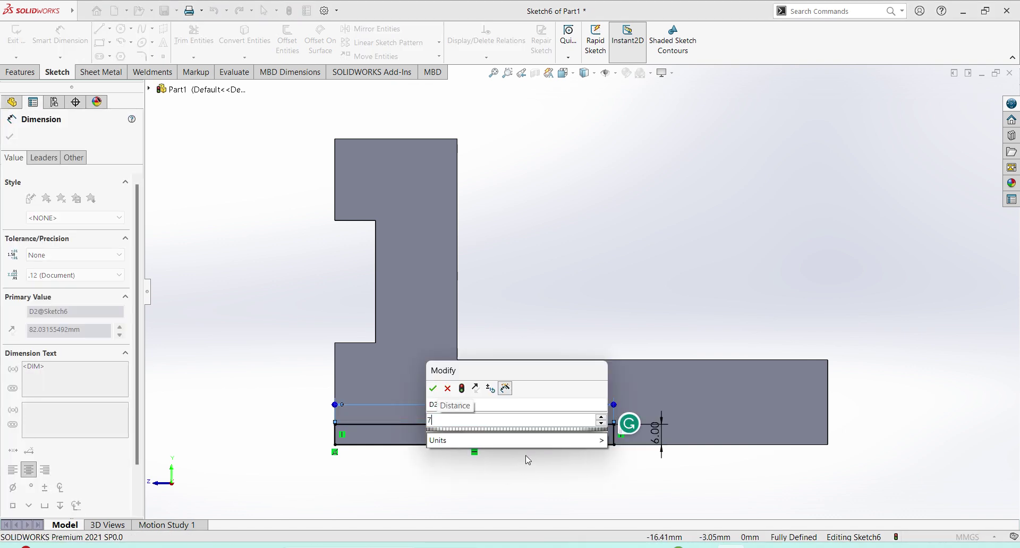
key("Return")
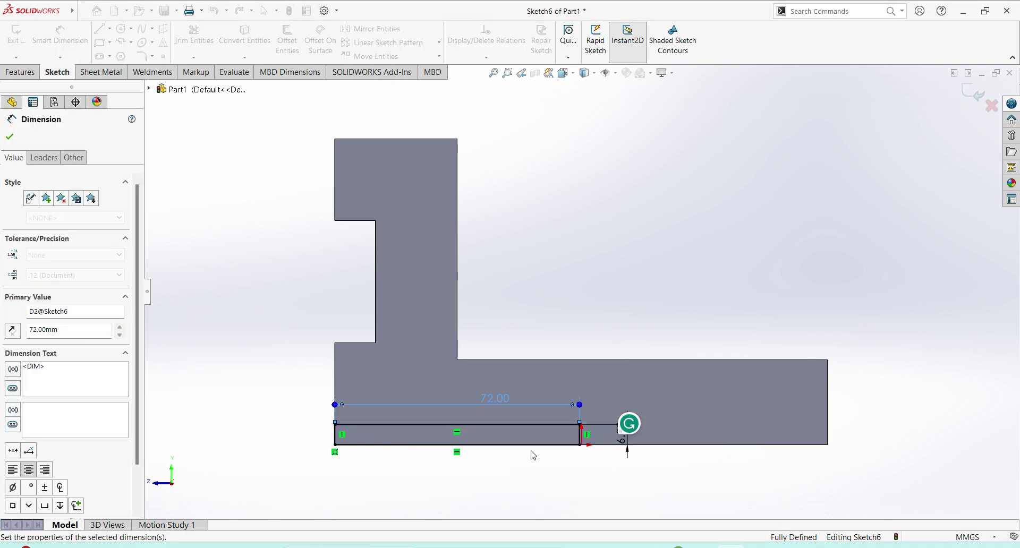
left_click(975, 95)
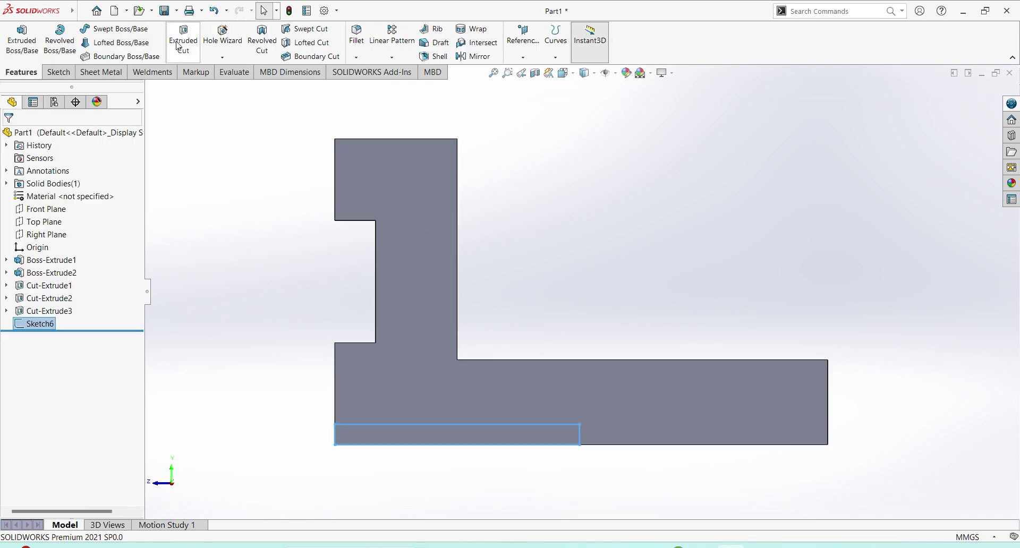
- Cut the rectangle 50 mm deep as a Blind cut to form the underside groove
left_click(184, 40)
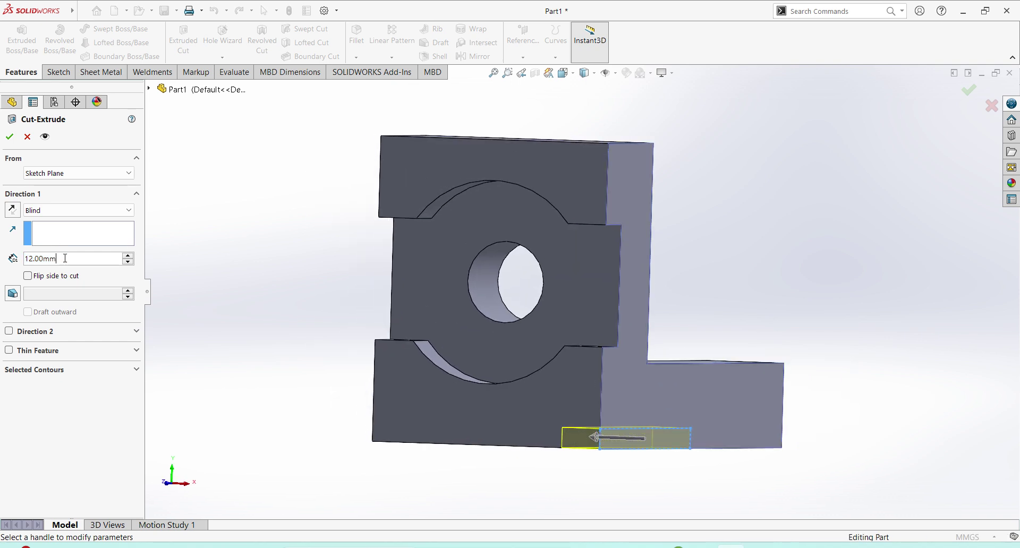
left_click_drag(65, 258, 2, 268)
type("50")
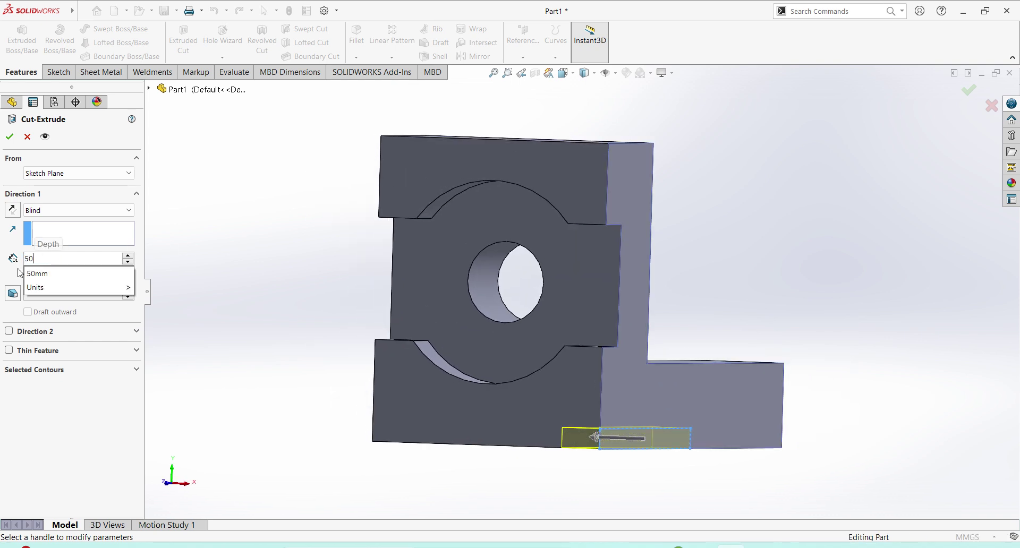
key("Return")
left_click(10, 136)
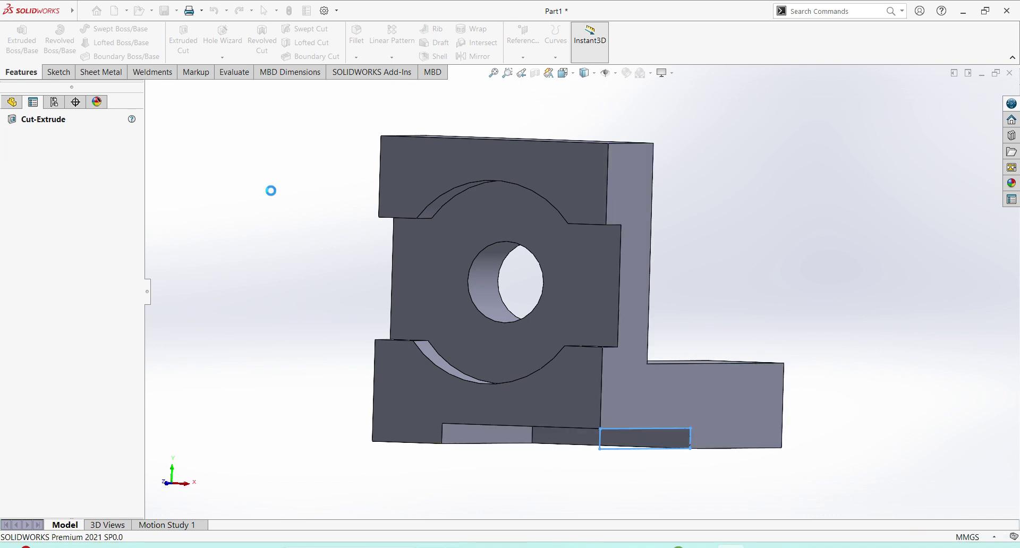
middle_click_drag(333, 258, 463, 289)
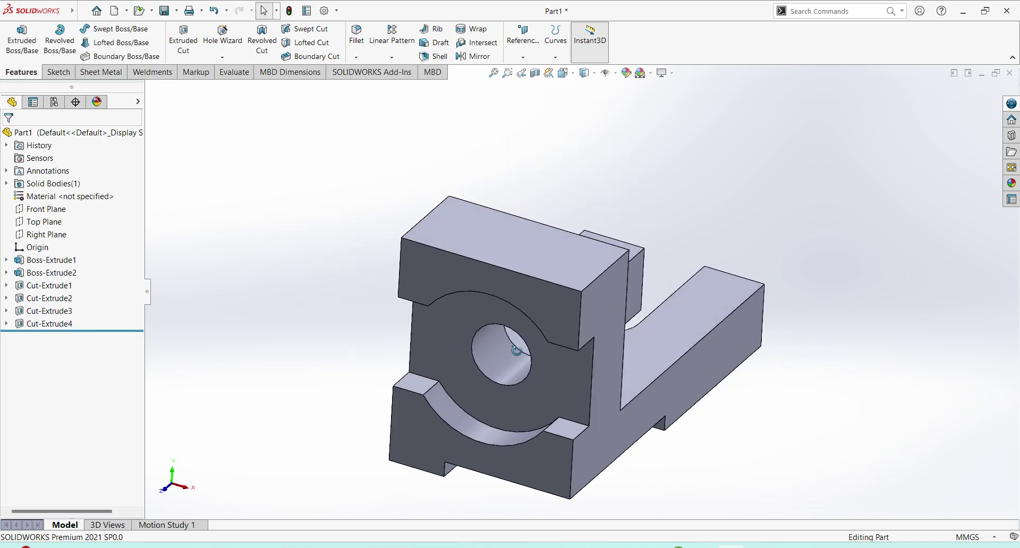
- Set the isometric view and compare the model with the reference drawing
left_click(564, 73)
left_click(623, 104)
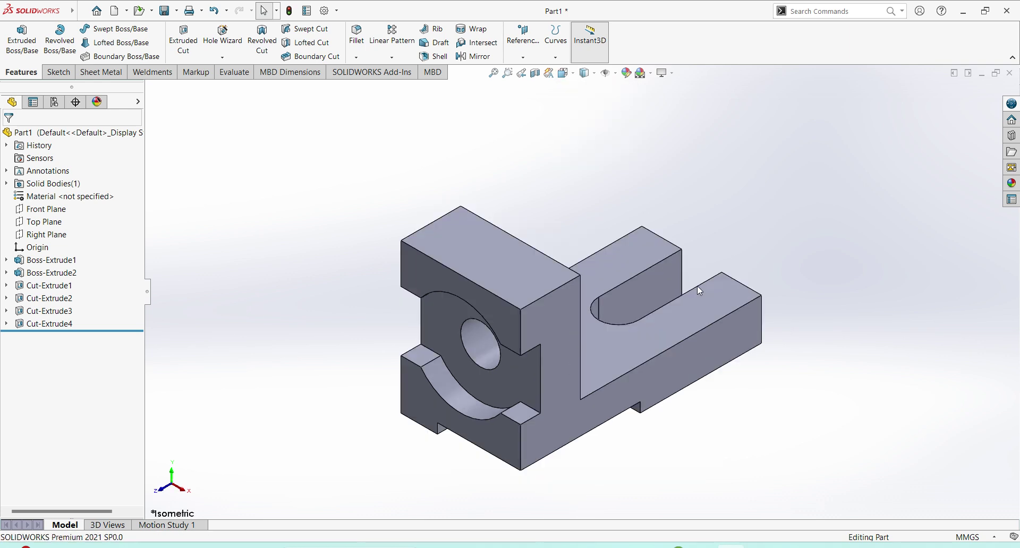
middle_click_drag(762, 376, 588, 367, "ctrl")
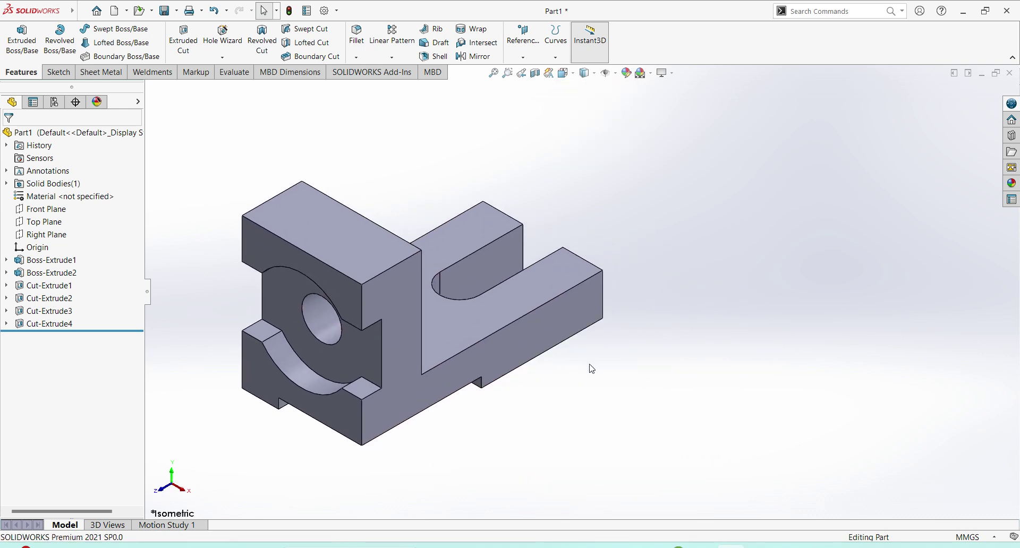
left_click(701, 546)
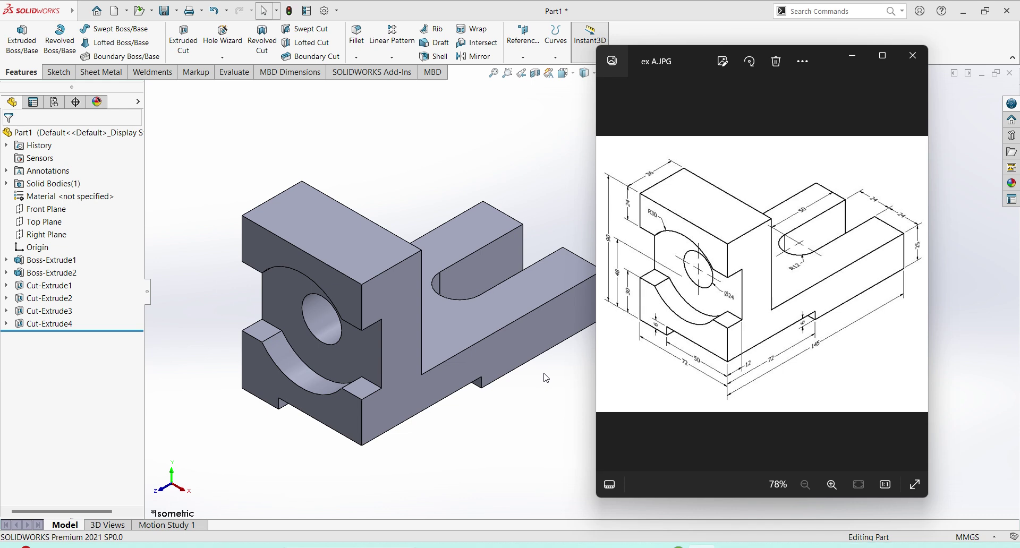
left_click(559, 400)
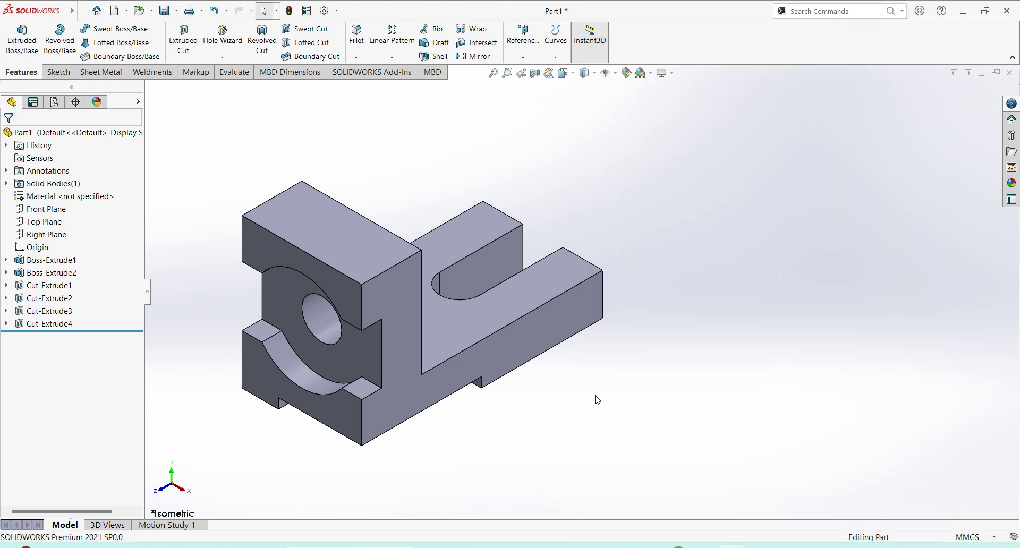
- Apply the polished aluminum appearance from Metal > Aluminum to the part
left_click(1011, 183)
left_click(813, 109)
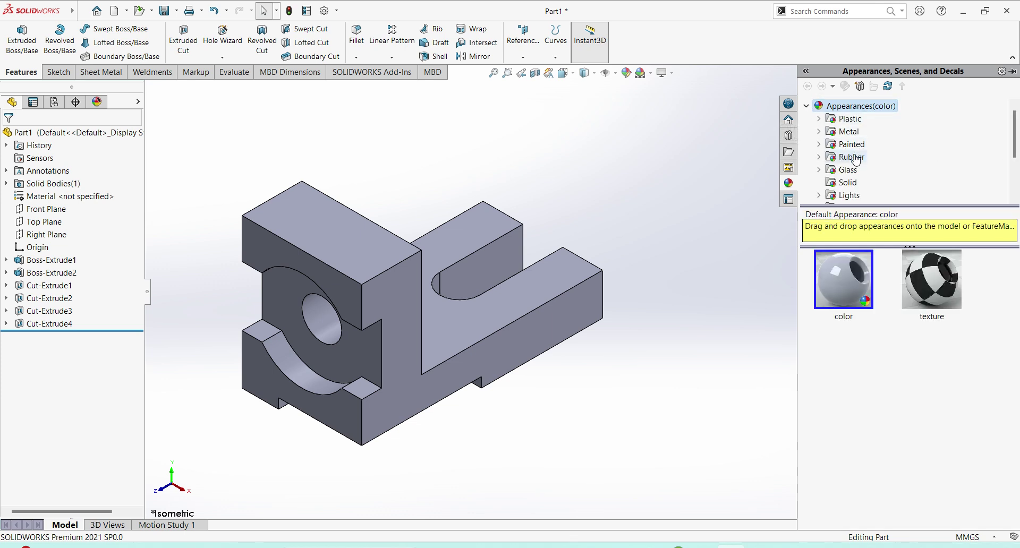
left_click(819, 132)
left_click(868, 145)
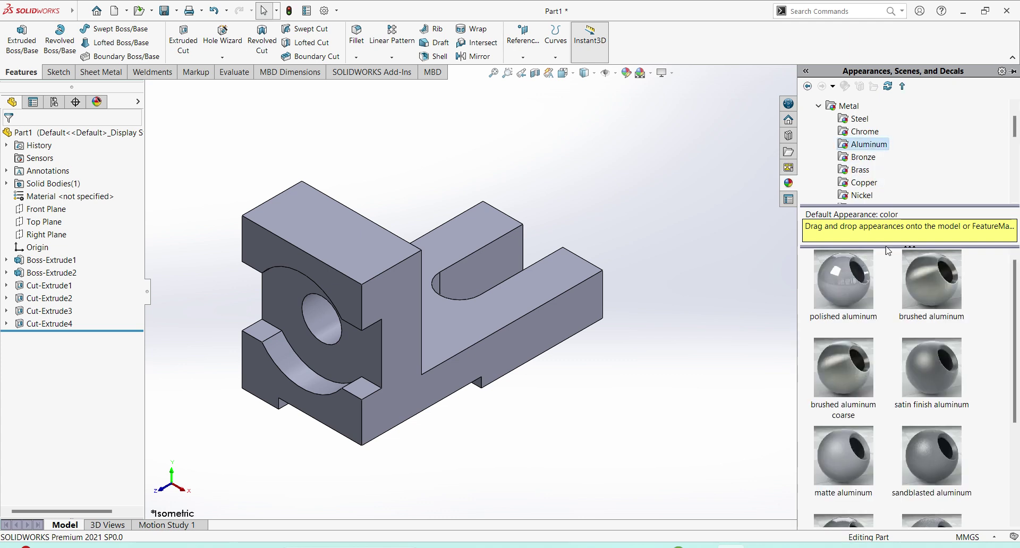
scroll(882, 341, "down", 3)
scroll(886, 348, "up", 3)
double_click(850, 281)
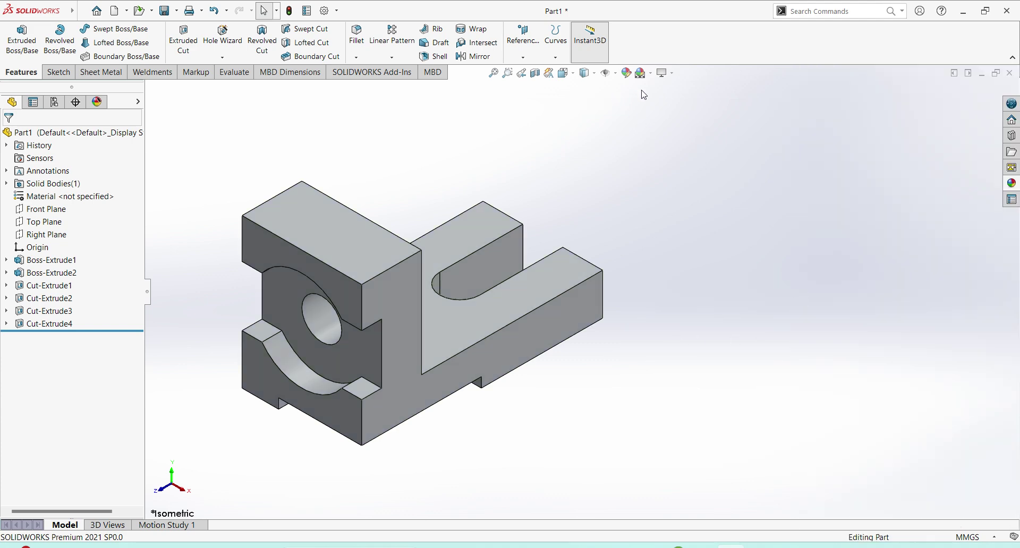
- Tint the part's appearance colour light grey-blue and accept it
left_click(626, 73)
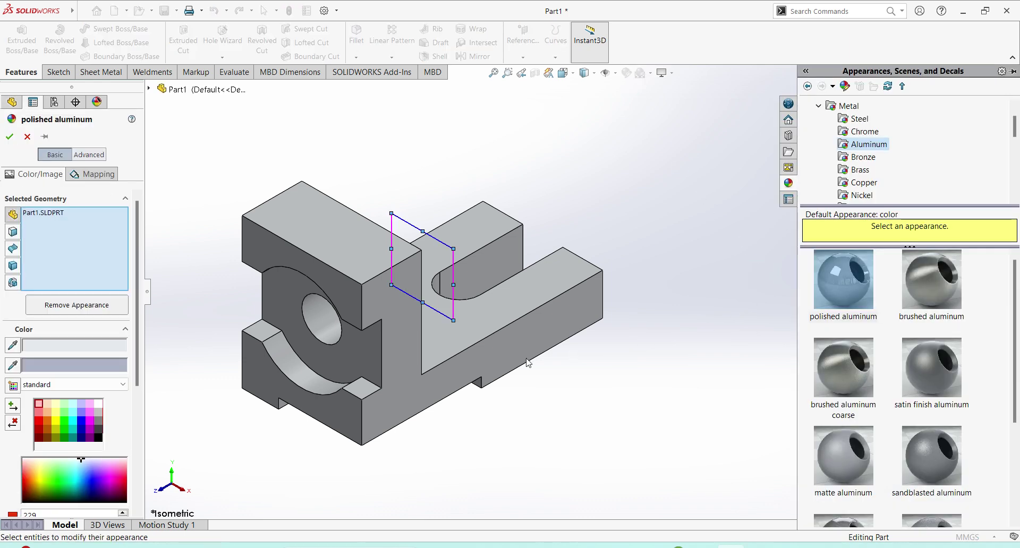
left_click(97, 413)
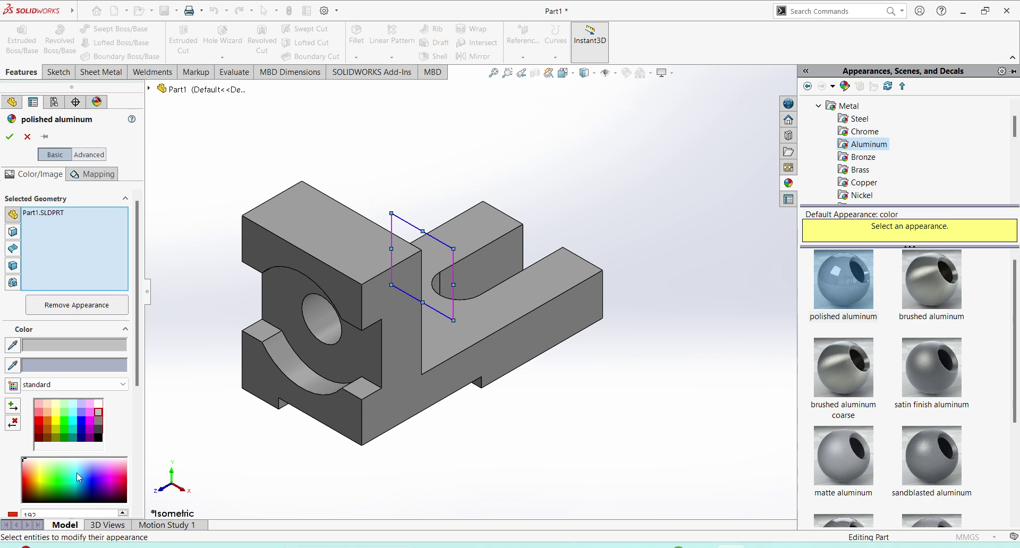
left_click_drag(76, 473, 86, 474)
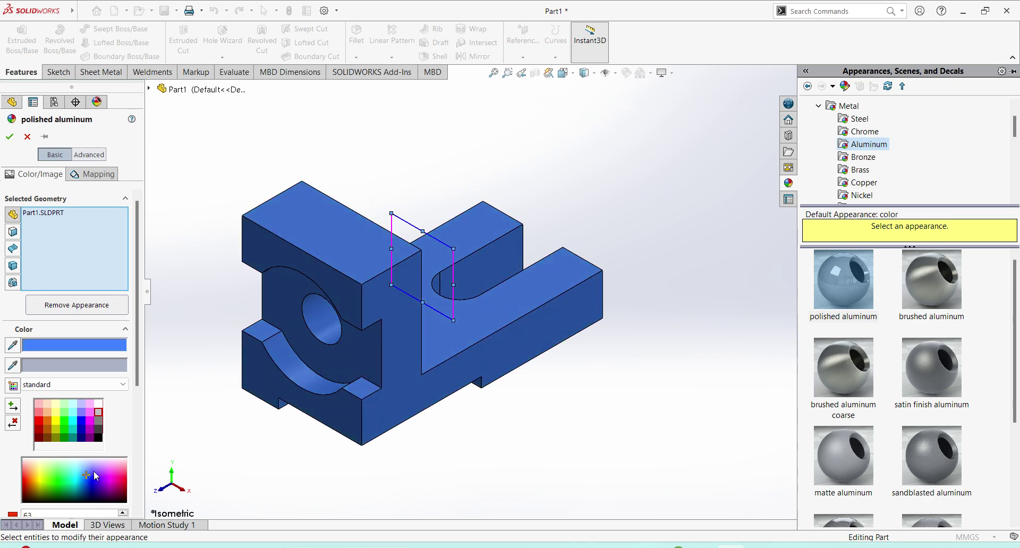
left_click(84, 465)
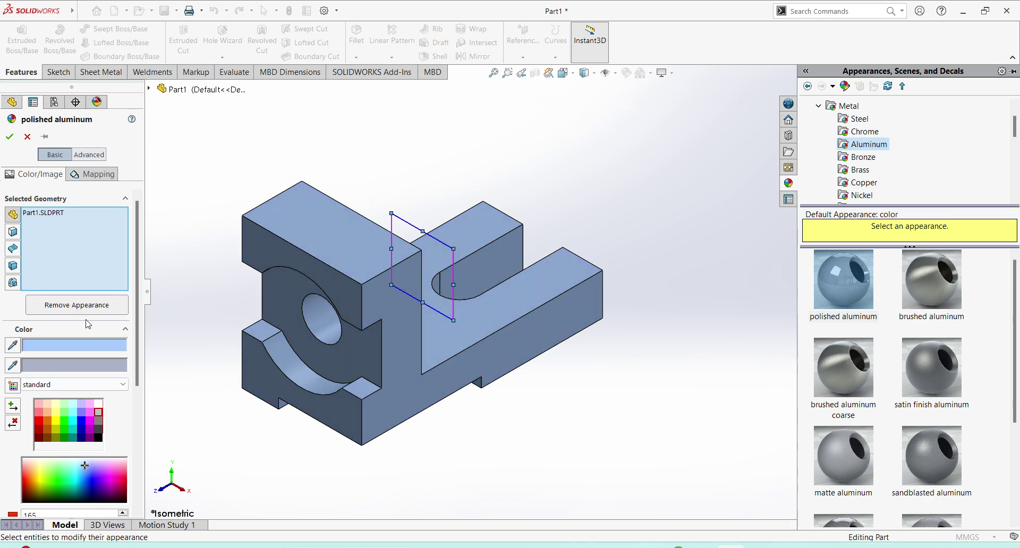
left_click(10, 136)
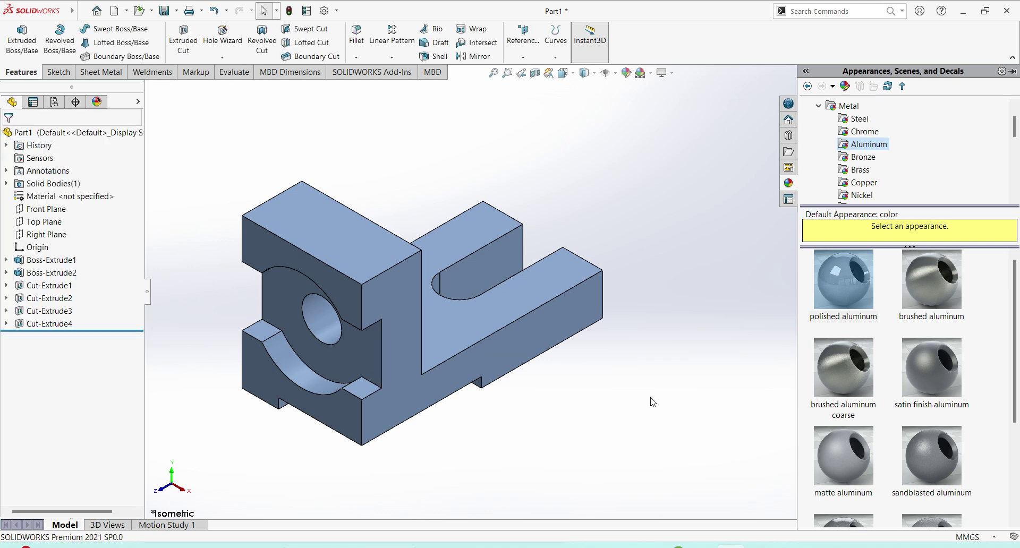
scroll(651, 367, "down", 2)
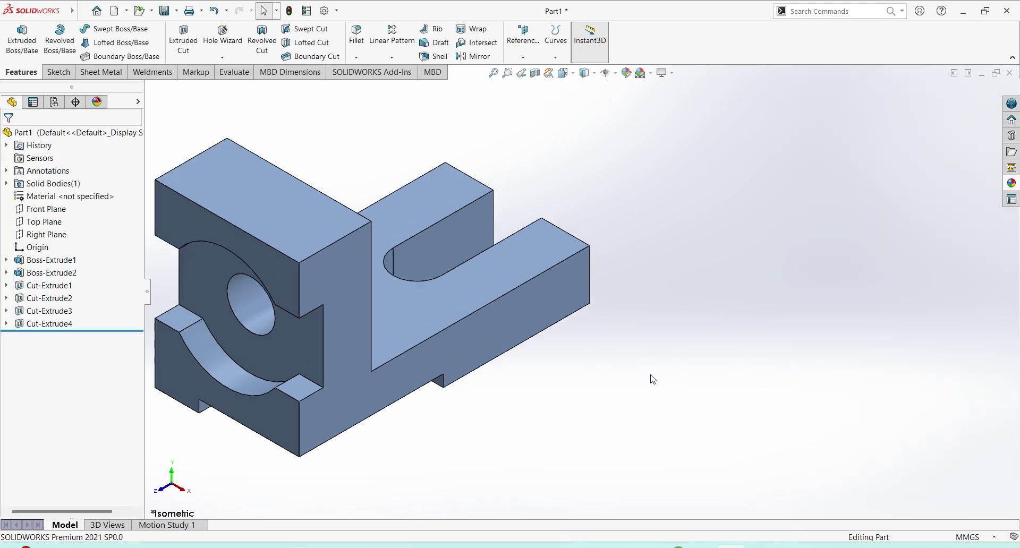
scroll(608, 380, "down", 2)
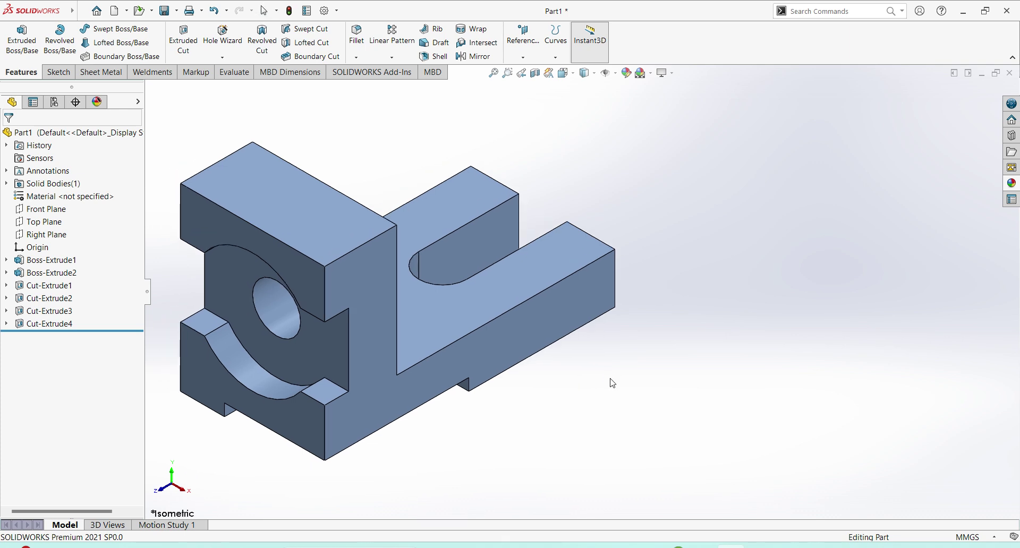
scroll(610, 381, "down", 1)
scroll(610, 380, "down", 1)
key("Escape")
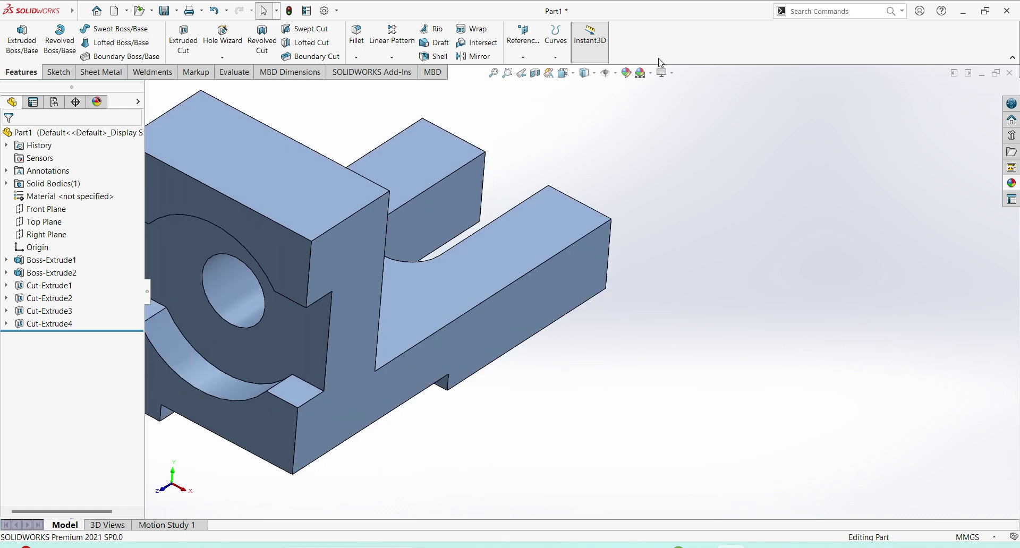
scroll(630, 259, "up", 2)
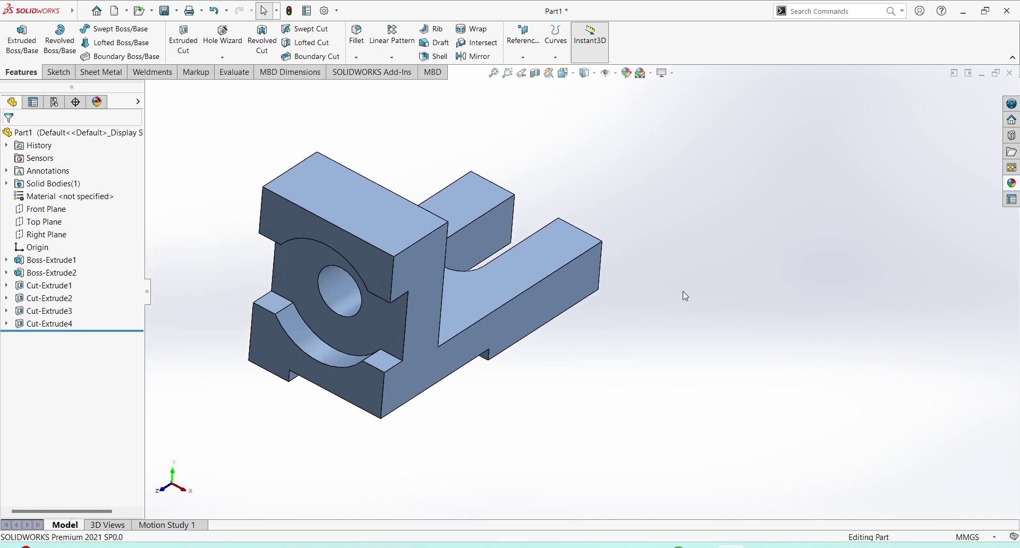